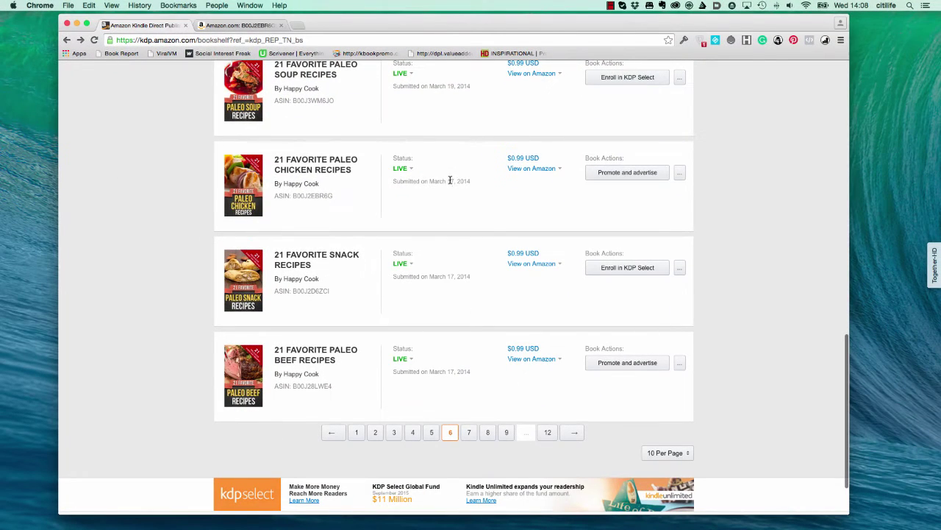
Start creating a new Free Book Promotion for the Paleo Chicken book
click(609, 173)
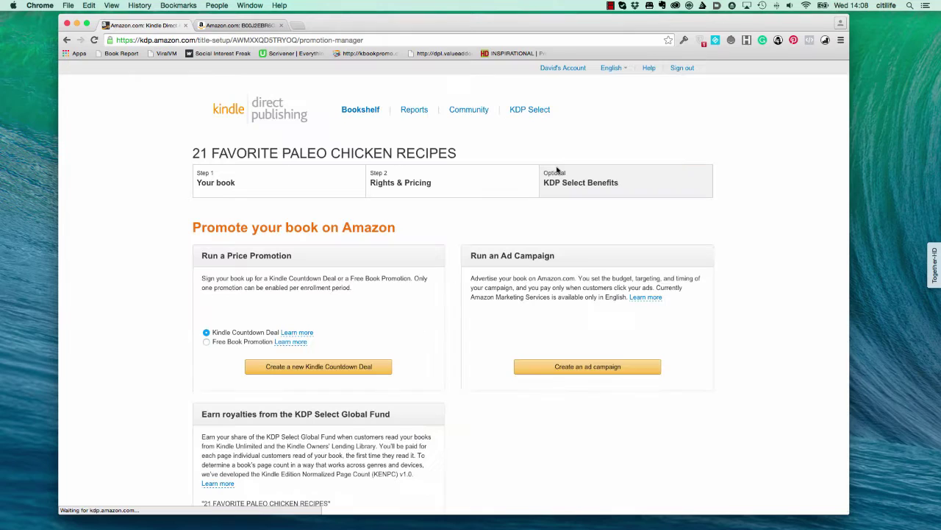
scroll(339, 213, down, 5)
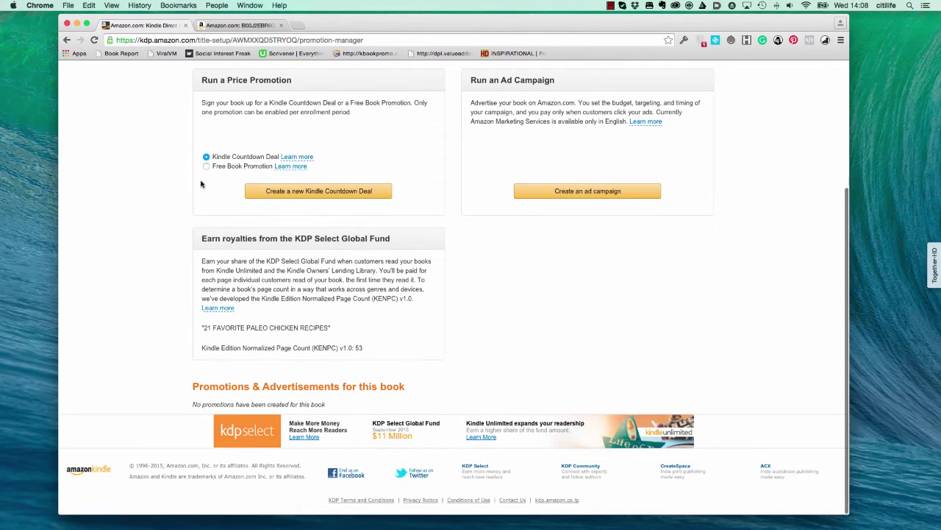
click(206, 166)
click(349, 191)
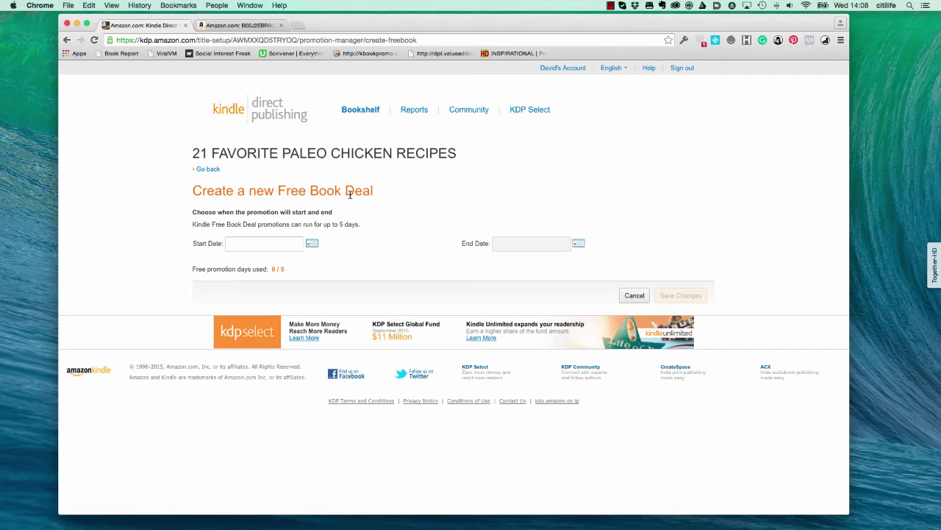
Set the free promotion to run September 21–25, 2015 and save it
click(312, 243)
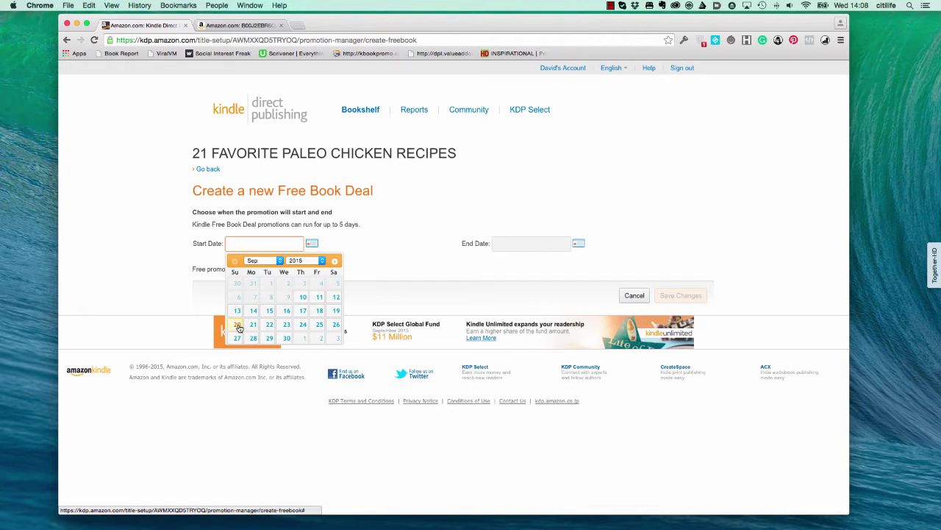
click(251, 325)
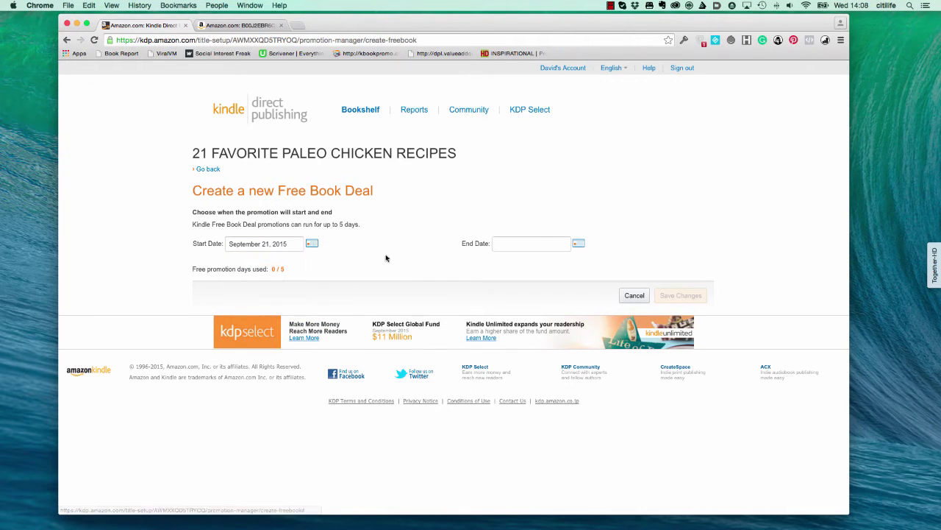
click(581, 244)
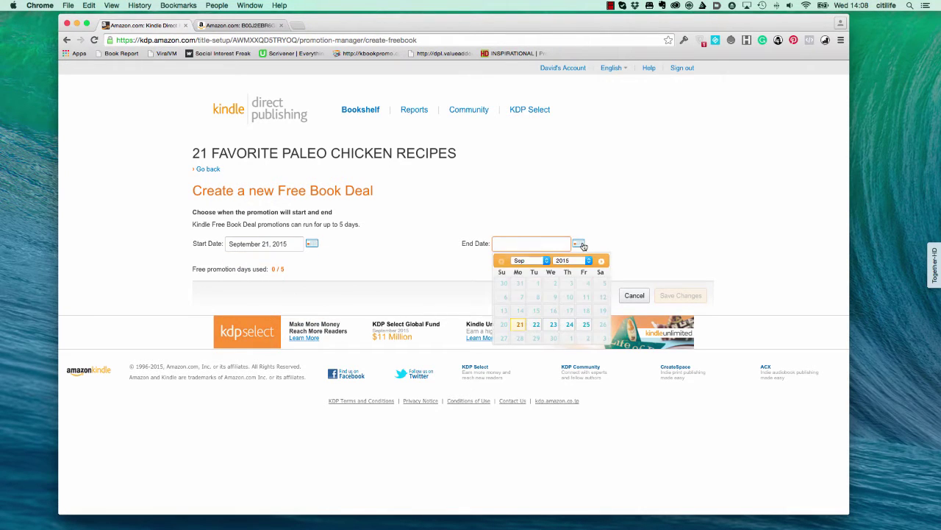
click(586, 324)
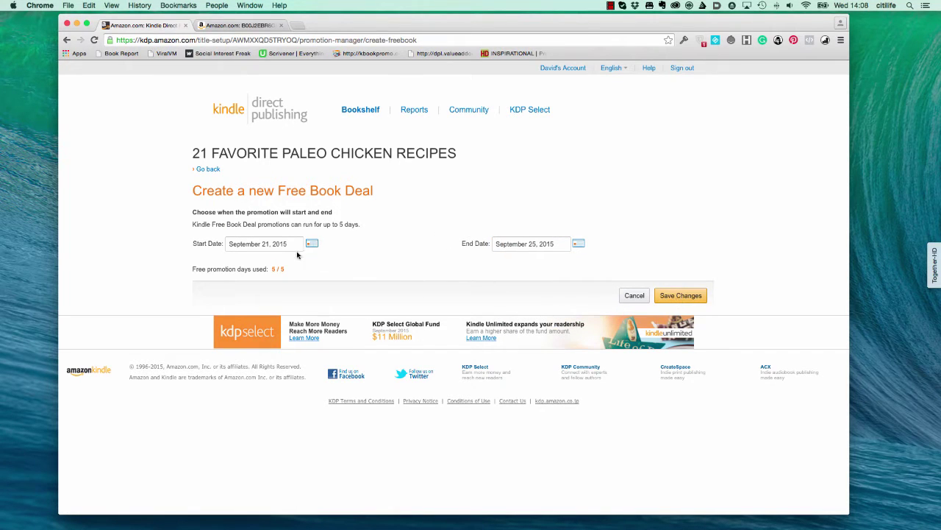
click(681, 295)
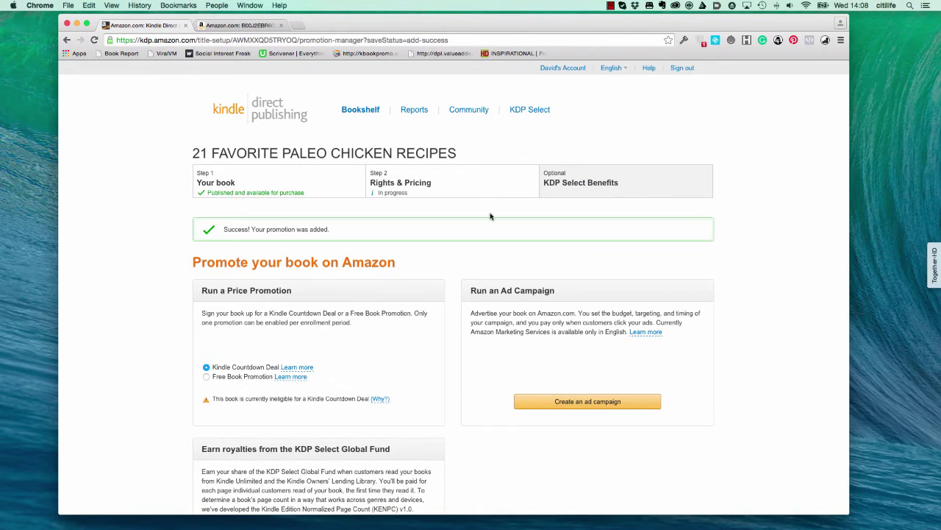
Scroll down to check the Free Book Promotion for September 21–25 is listed as Scheduled
scroll(446, 287, down, 5)
scroll(397, 257, down, 3)
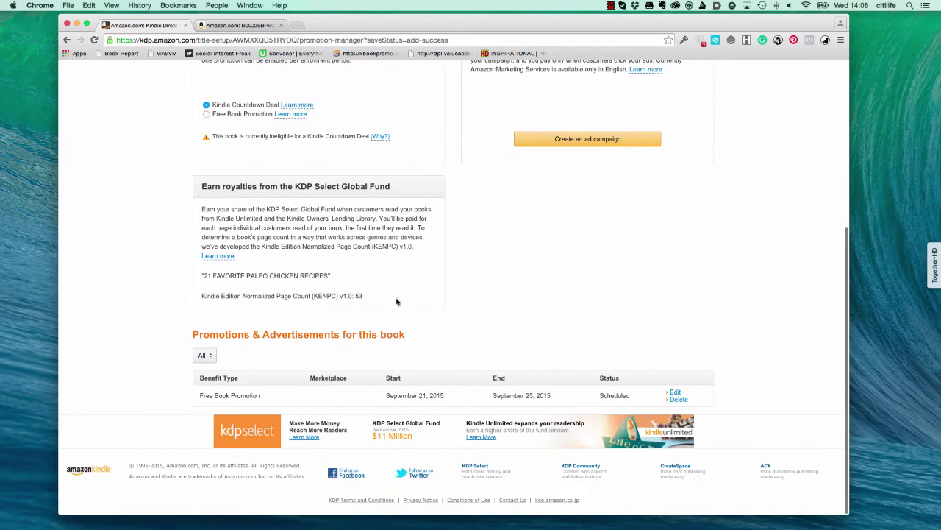
scroll(389, 286, up, 8)
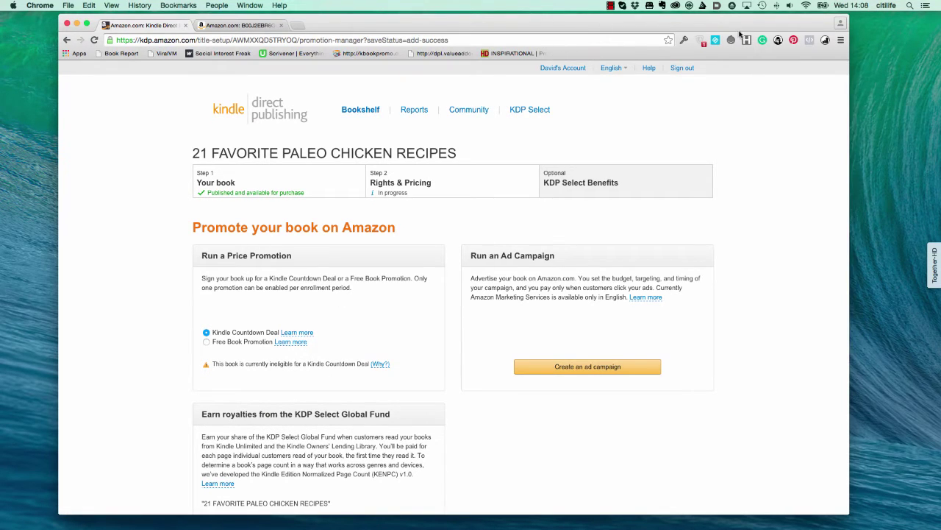
Open KDROI's Amazon Kindle Store tab and search for ASIN B00J2EBR6G
click(826, 41)
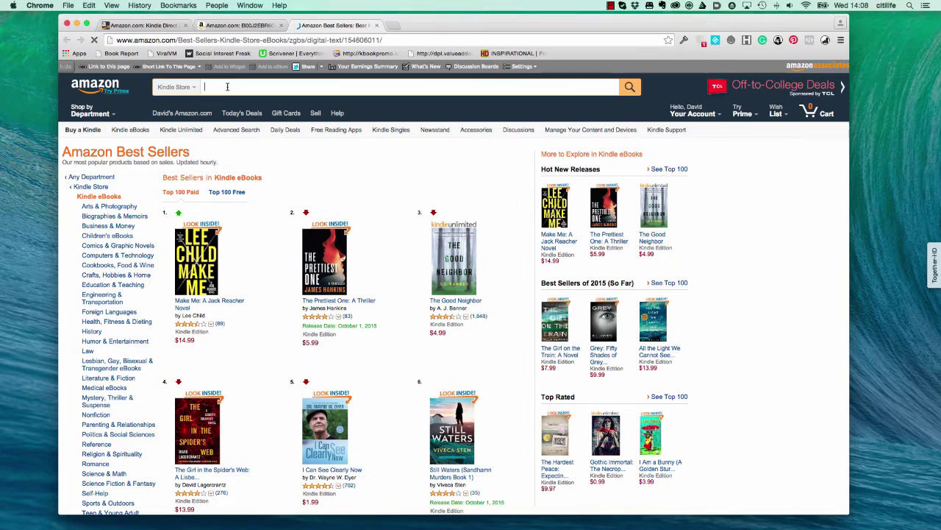
click(231, 86)
text(B00J2EBR6G)
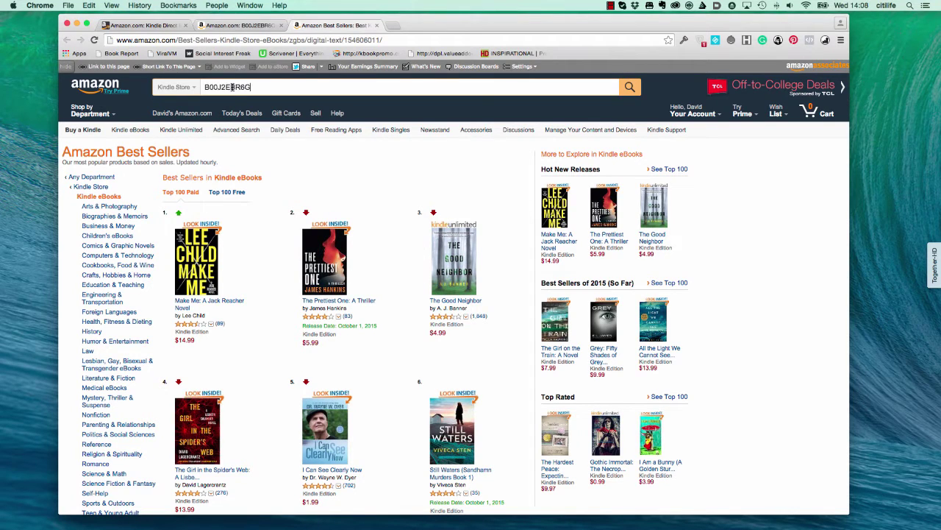
key(Return)
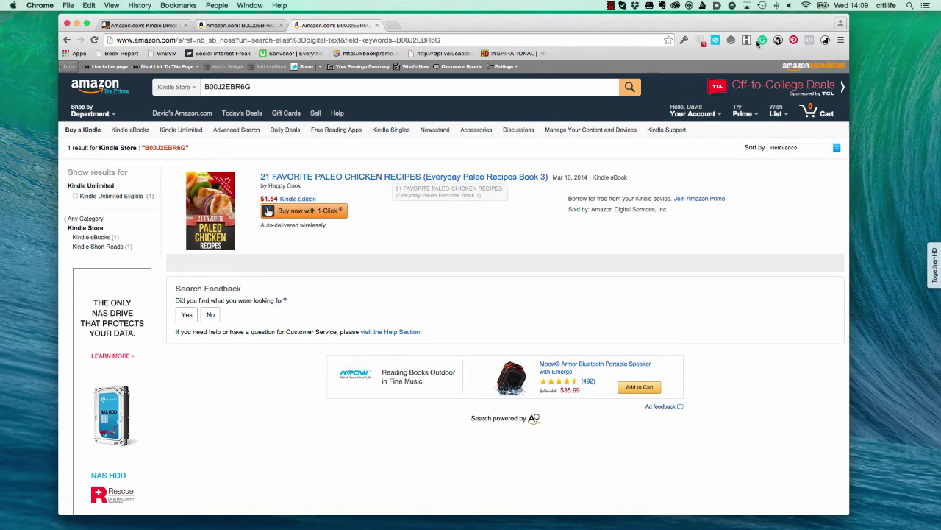
Copy the title '21 FAVORITE PALEO CHICKEN RECIPES' into KDROI's Kindle Book Title field
click(826, 40)
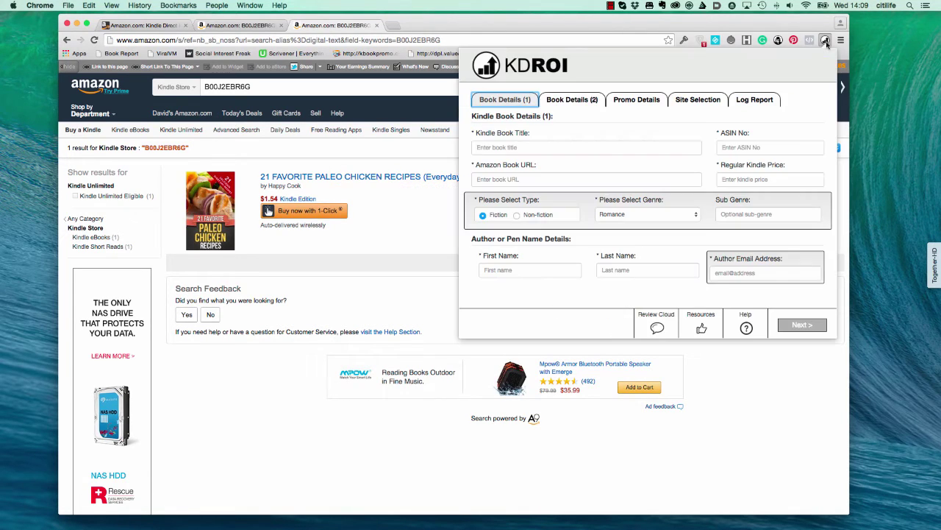
click(519, 147)
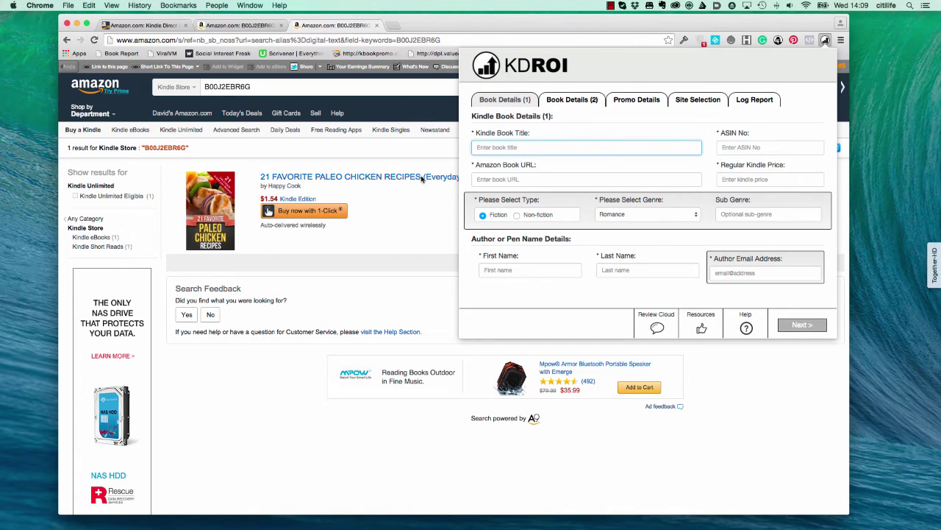
click(607, 59)
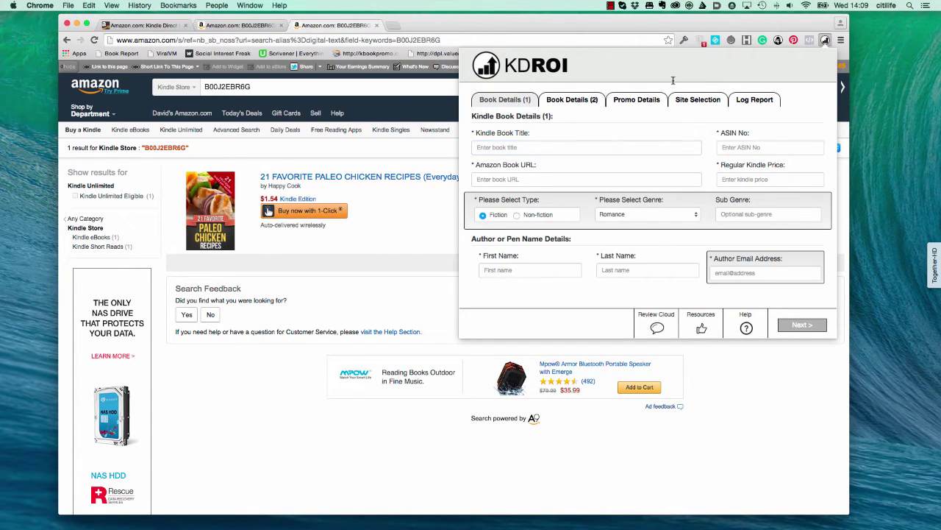
click(382, 186)
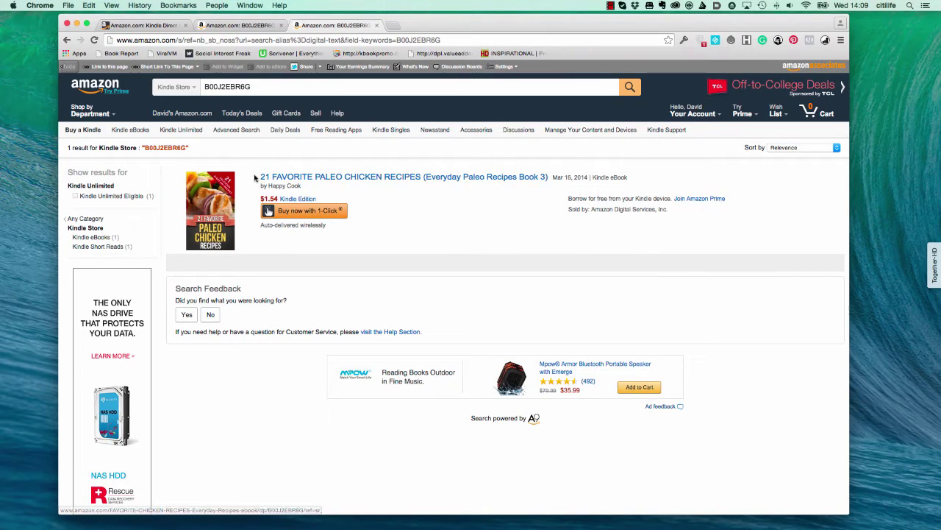
drag(254, 177, 422, 179)
key(super+c)
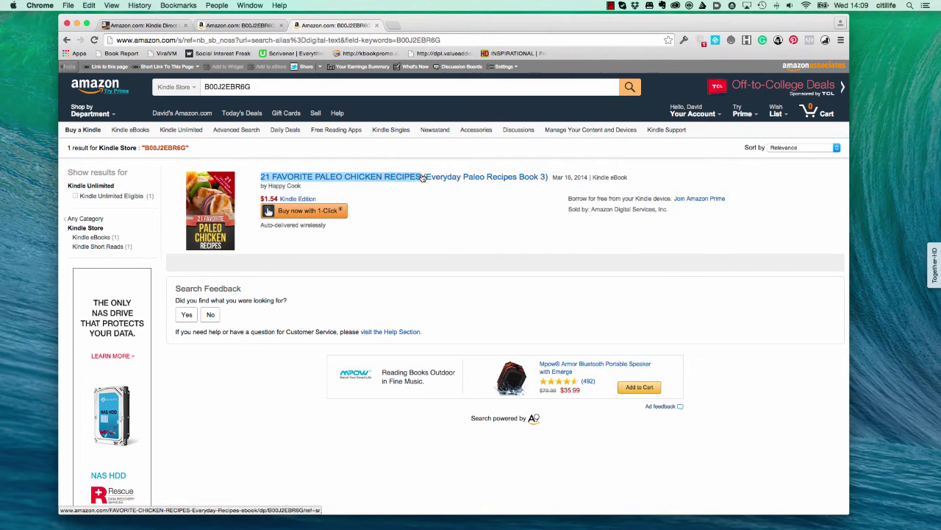
click(825, 40)
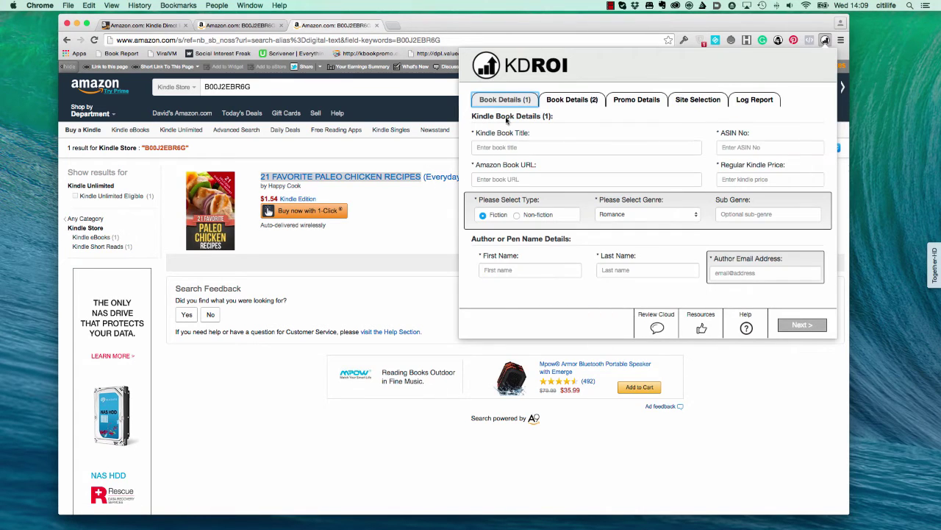
click(495, 148)
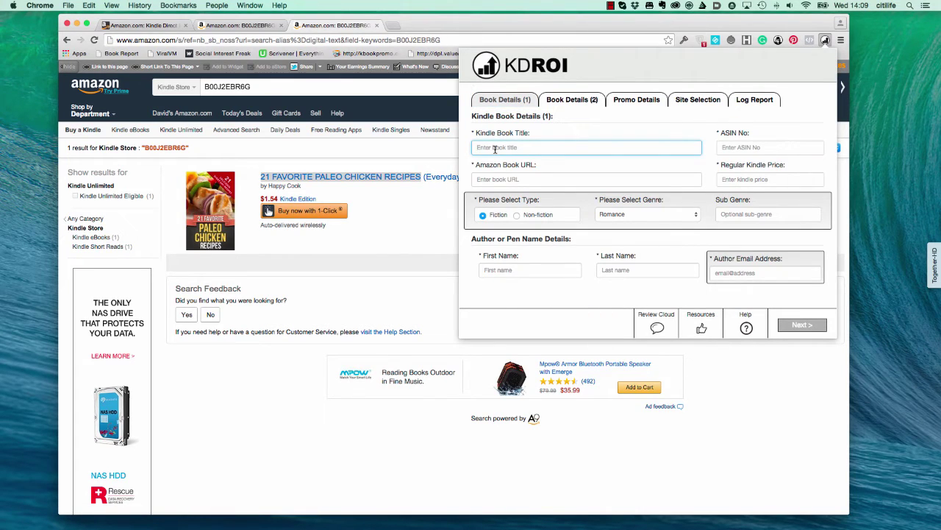
key(super+v)
Copy ASIN B00J2EBR6G from the search box into KDROI's Amazon Book URL field
click(496, 180)
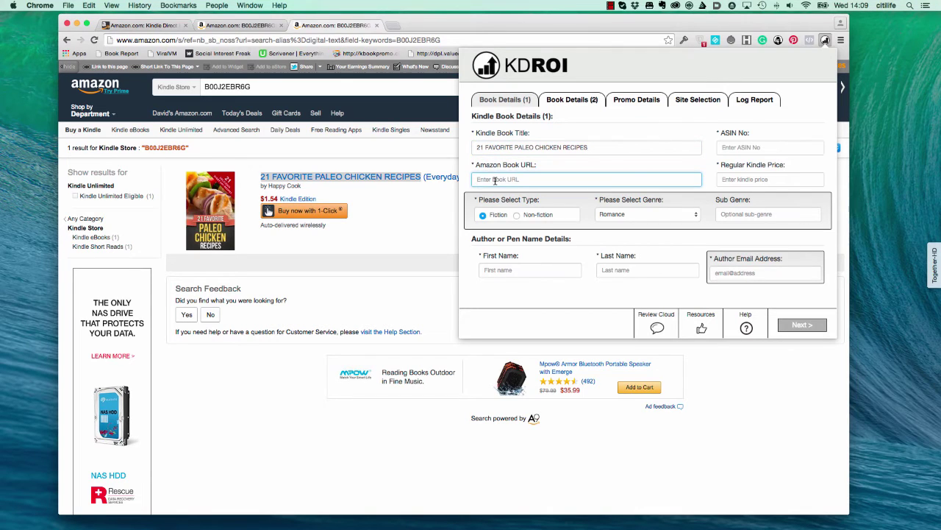
double_click(232, 87)
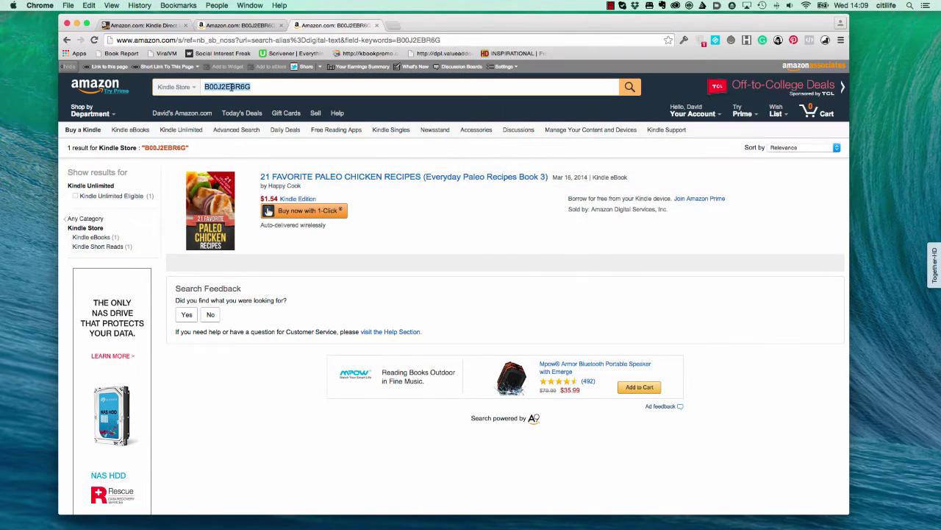
key(super+c)
click(826, 40)
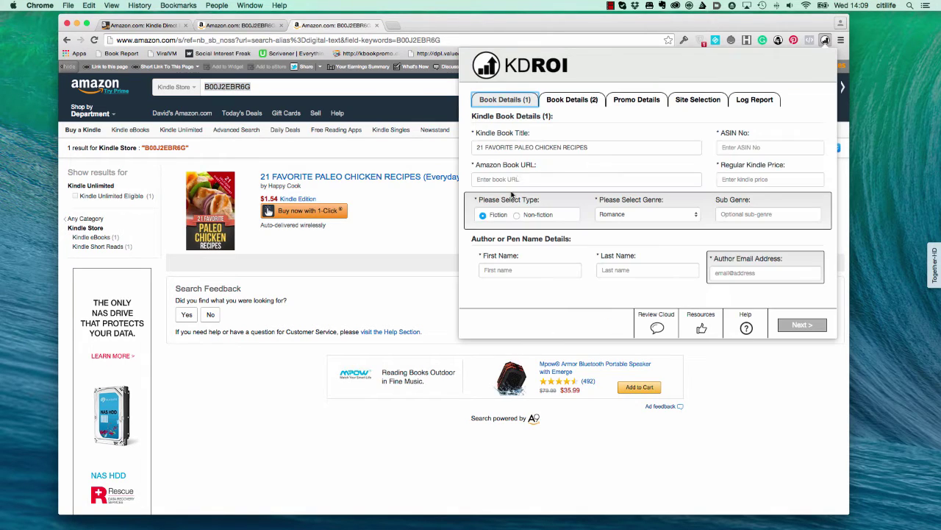
click(499, 179)
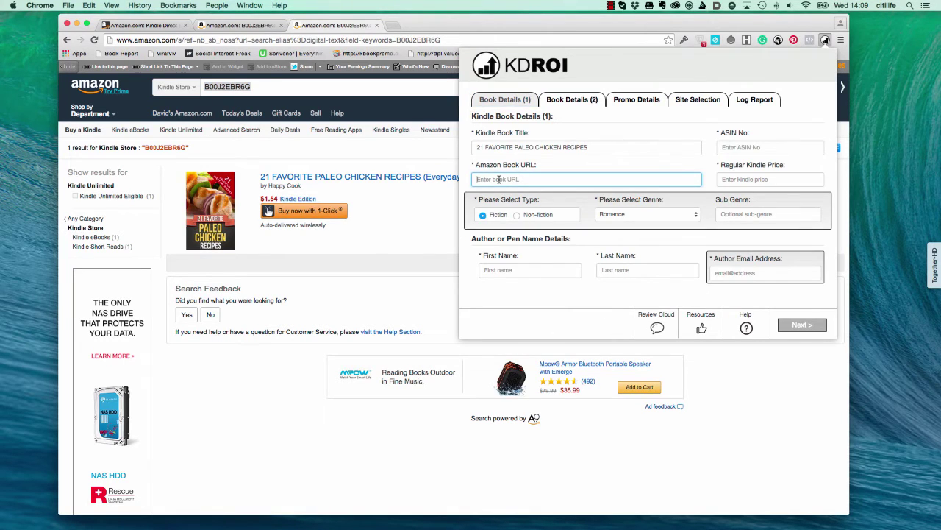
key(super+v)
Open the book's Amazon product page and copy its address up to the ASIN
click(316, 172)
click(307, 180)
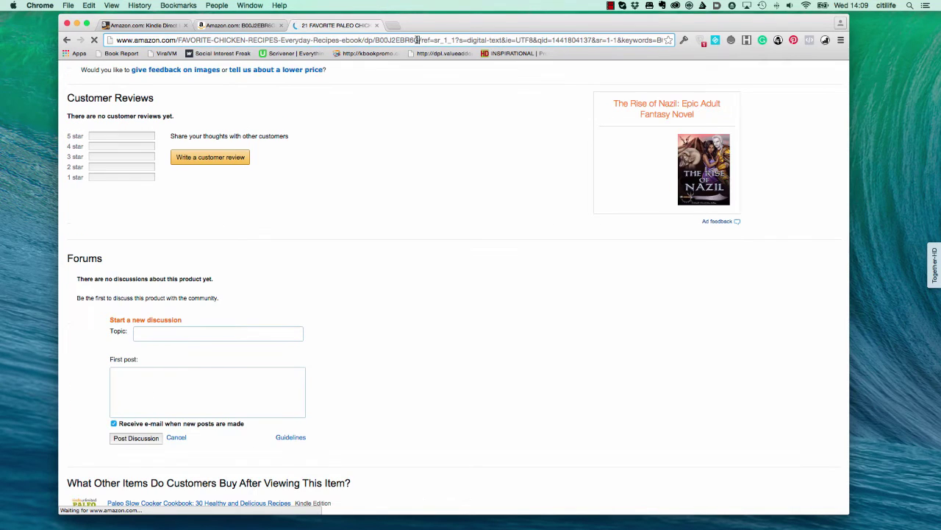
drag(418, 40, 109, 40)
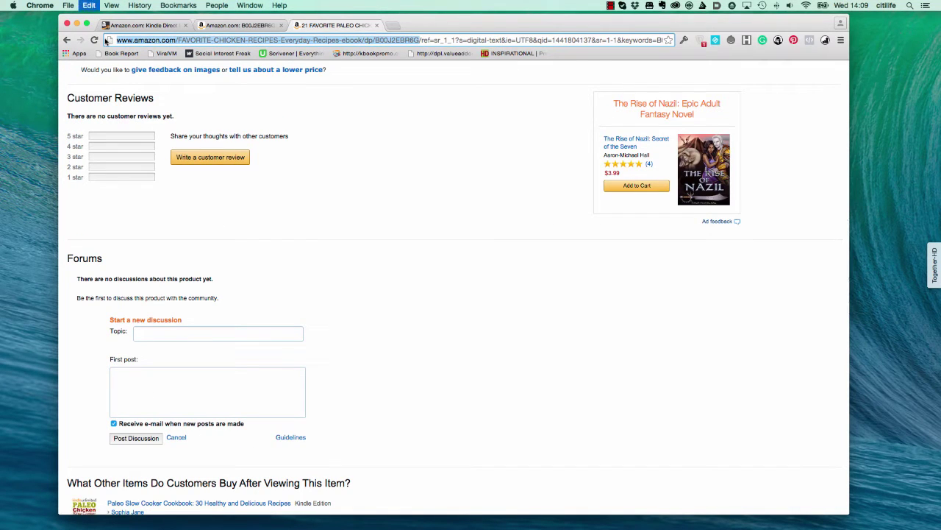
Replace KDROI's Amazon Book URL with the short link ending /dp/B00J2EBR6G and confirm the 1.54 price
click(824, 41)
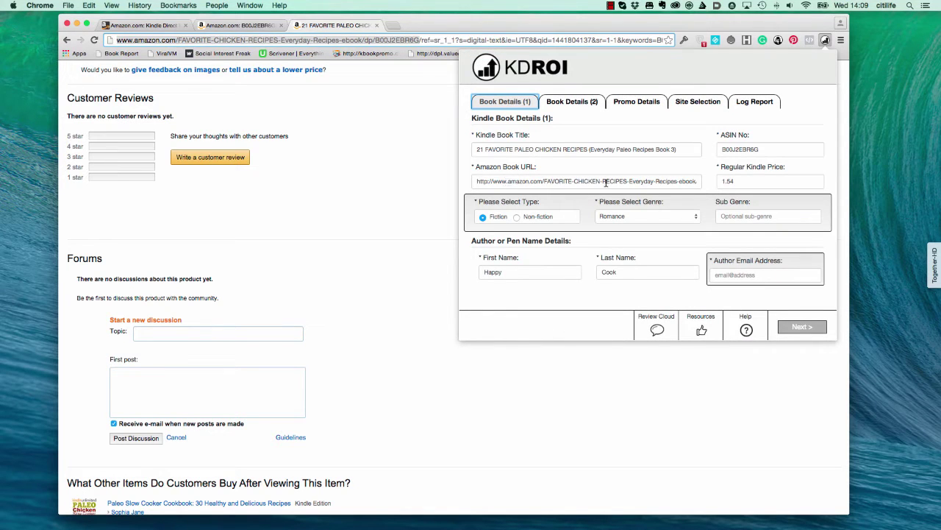
drag(593, 182, 736, 180)
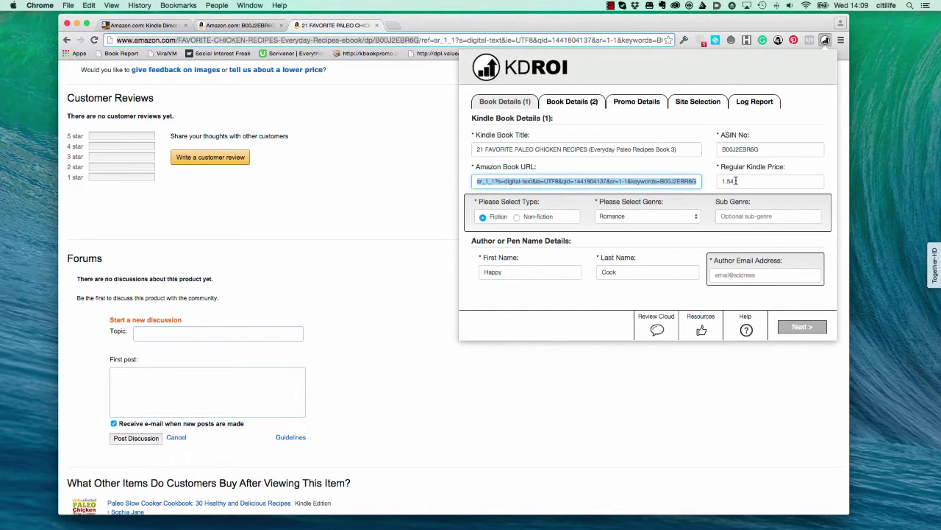
click(633, 180)
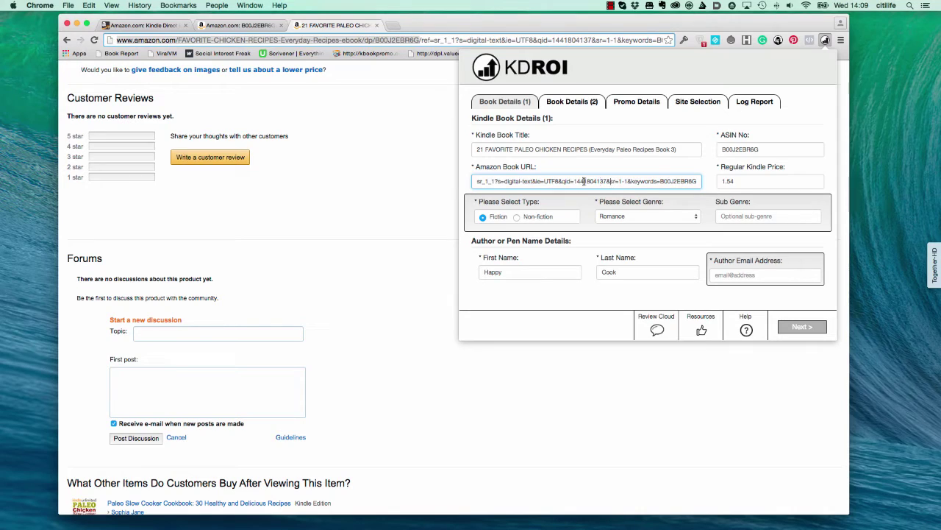
drag(583, 181, 401, 185)
triple_click(537, 182)
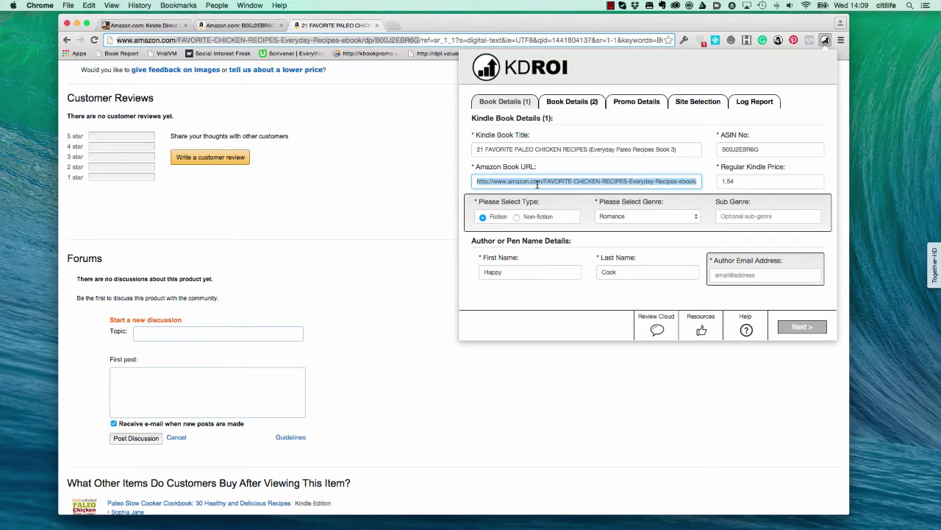
key(BackSpace)
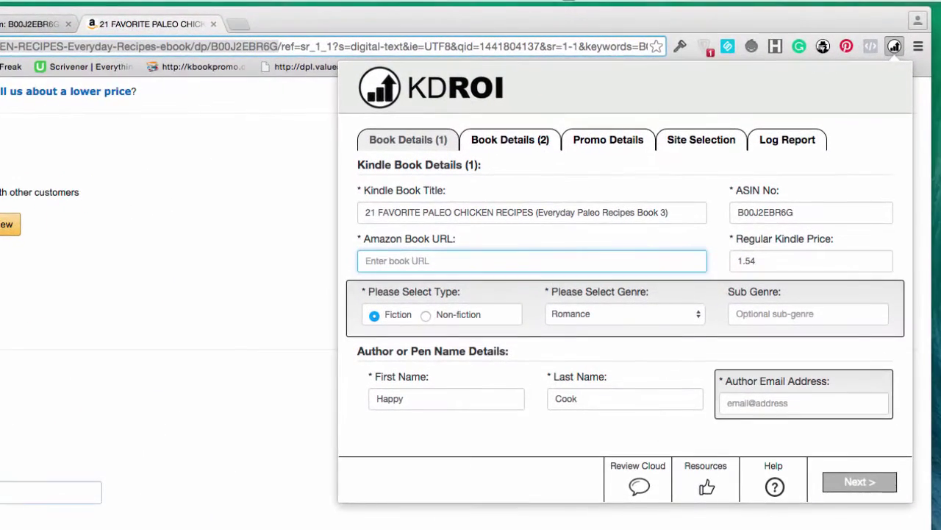
key(super+v)
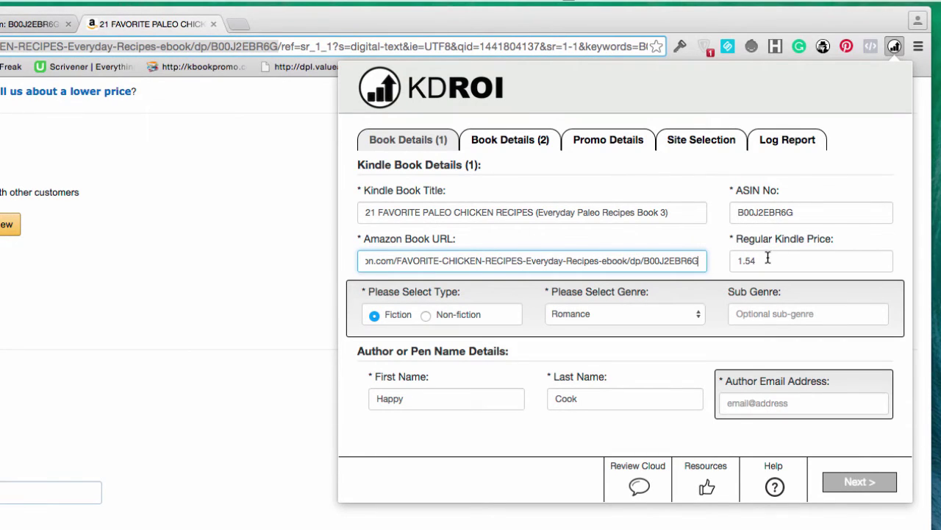
click(768, 256)
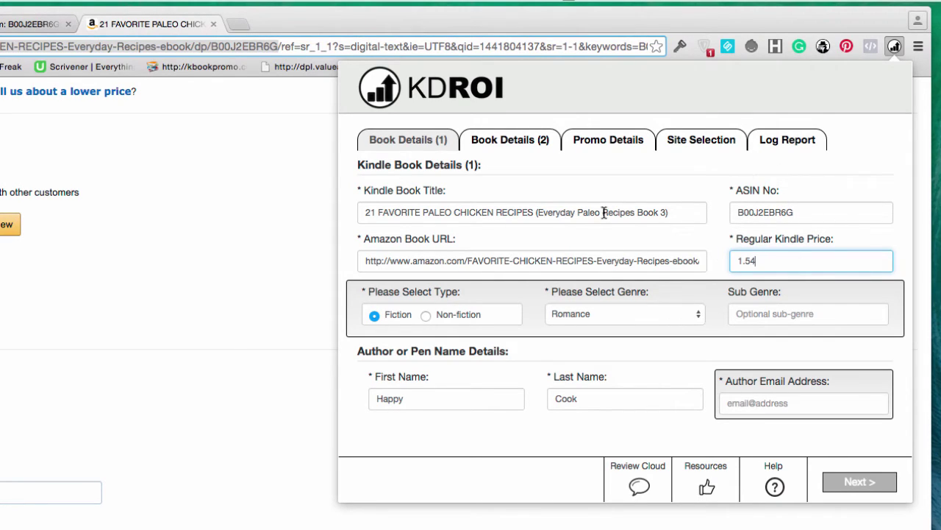
Mark the book as Non-fiction, leave genre n/a, and enter the author's e-mail address
click(656, 184)
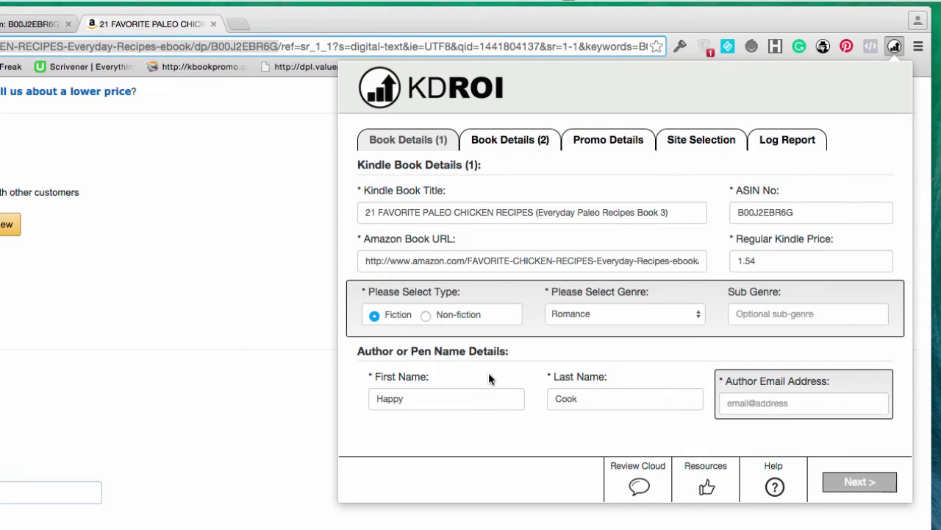
click(426, 314)
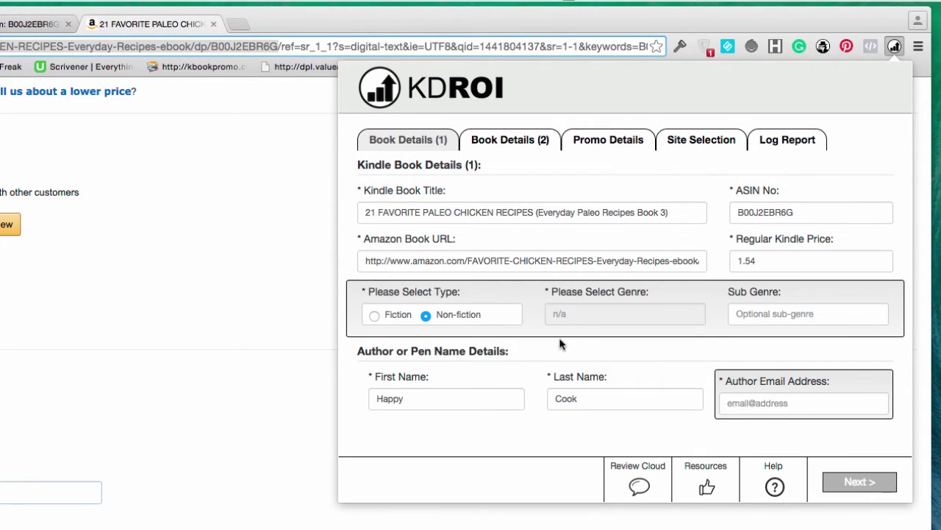
click(775, 315)
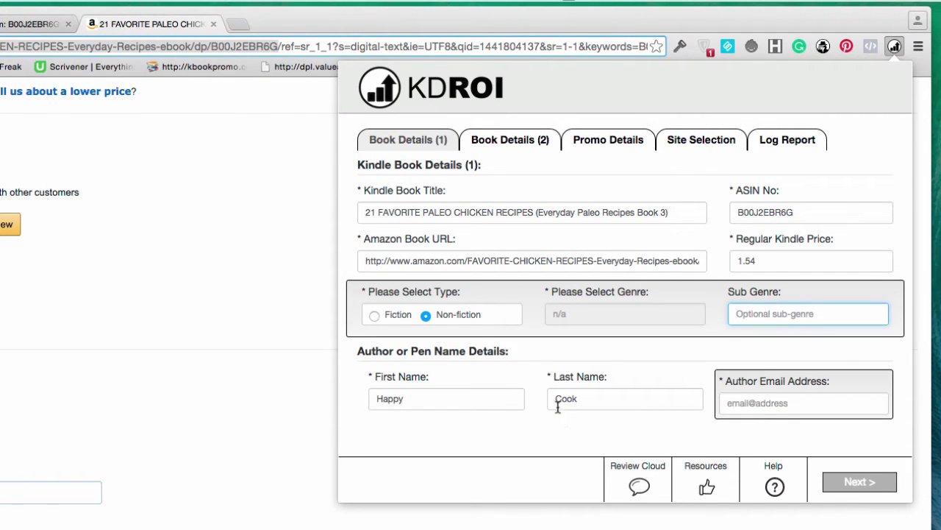
click(745, 404)
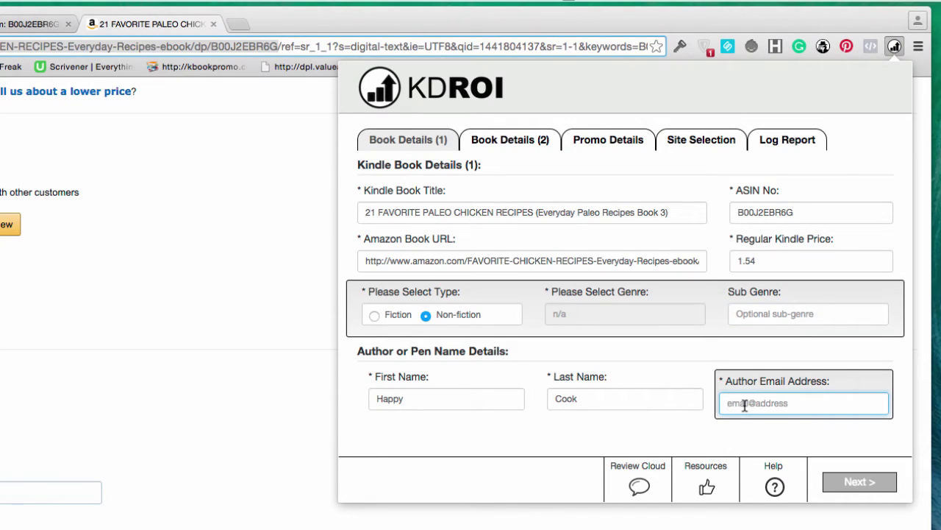
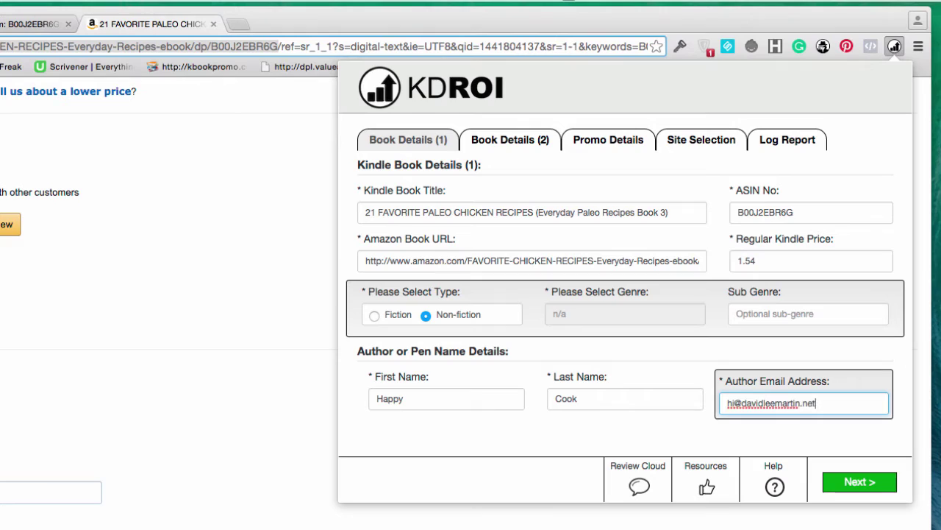
click(661, 428)
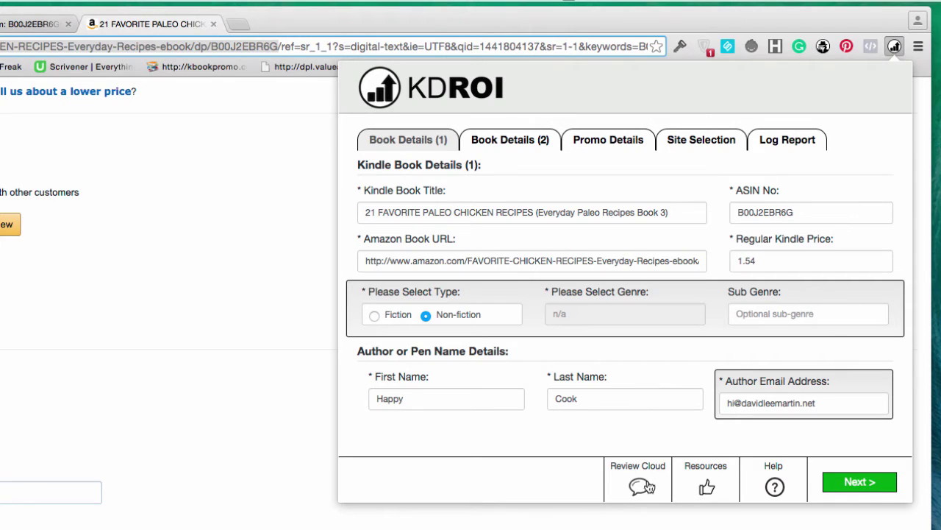
On the second details page, write a one-sentence cookbook author bio and fix the 'recipes' typo
click(859, 482)
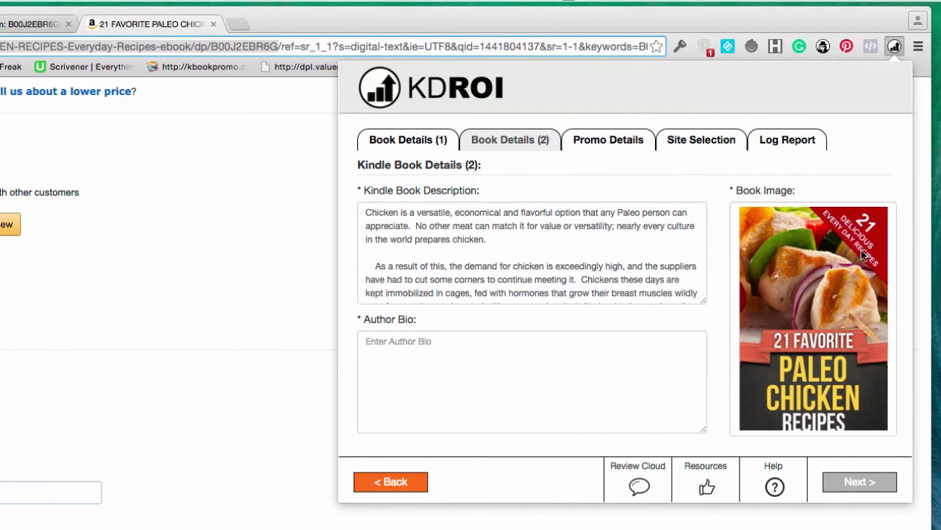
scroll(513, 259, down, 3)
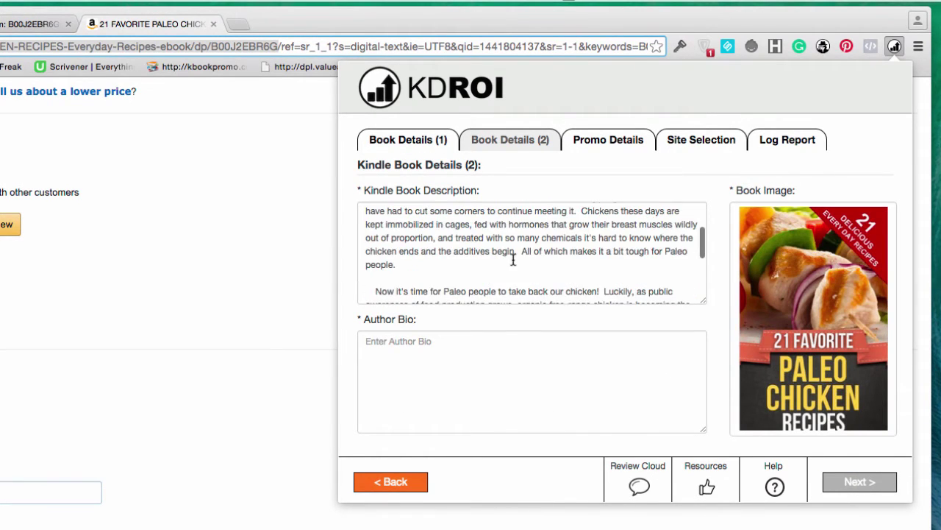
scroll(511, 262, down, 4)
scroll(507, 262, up, 7)
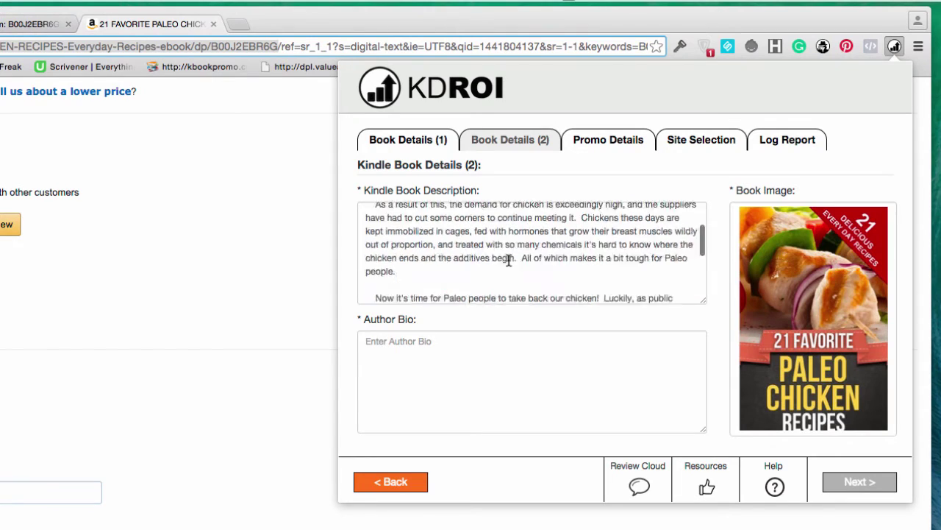
click(434, 348)
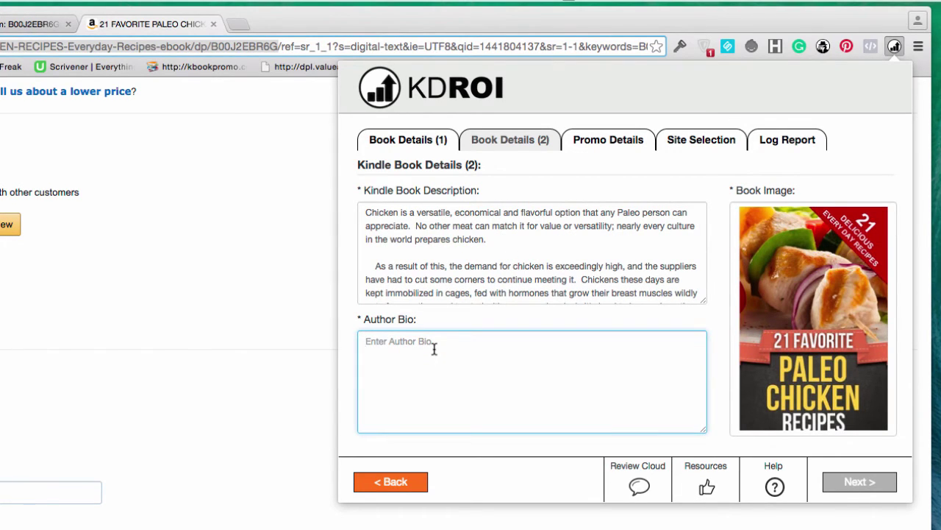
text(happy)
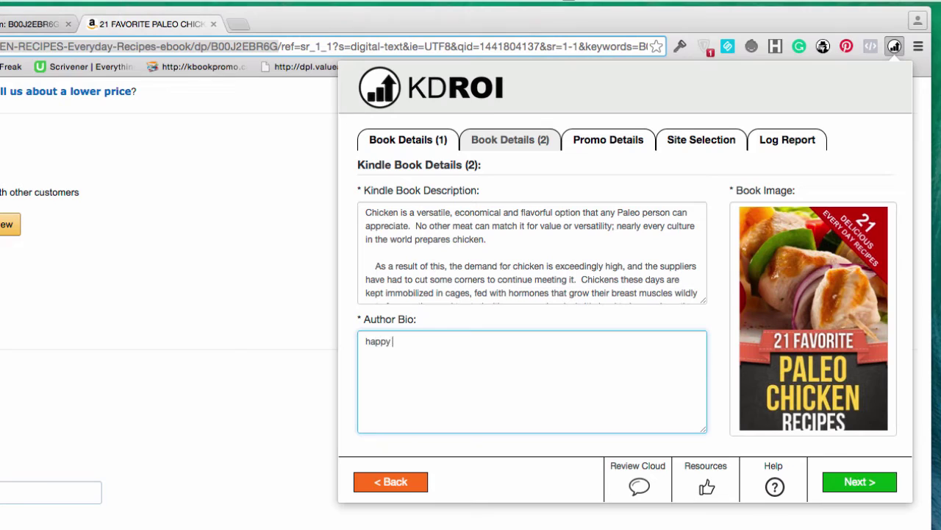
text(Cook loves to create great cookbooks to give you the tastiest rescipes.)
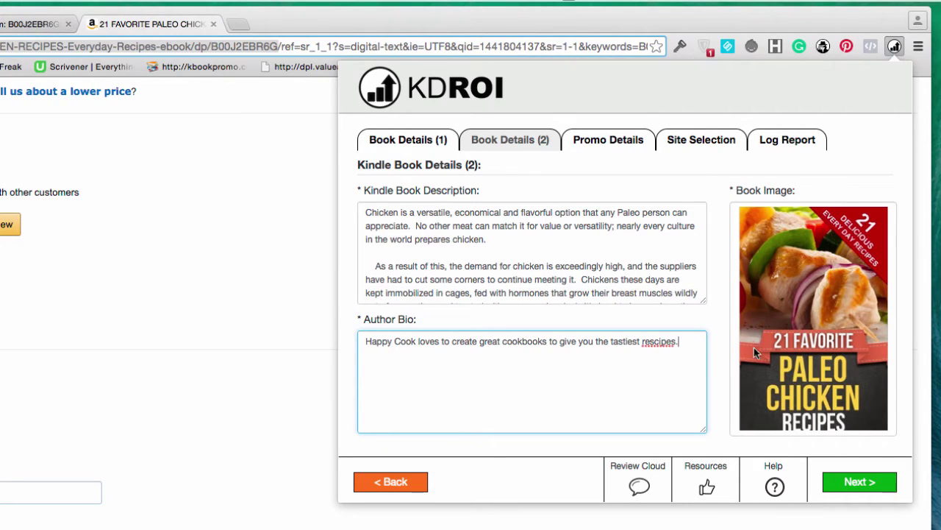
click(654, 343)
key(BackSpace)
Set KDROI's promotion dates to September 21–25, 2015 and proceed to Site Selection
click(835, 482)
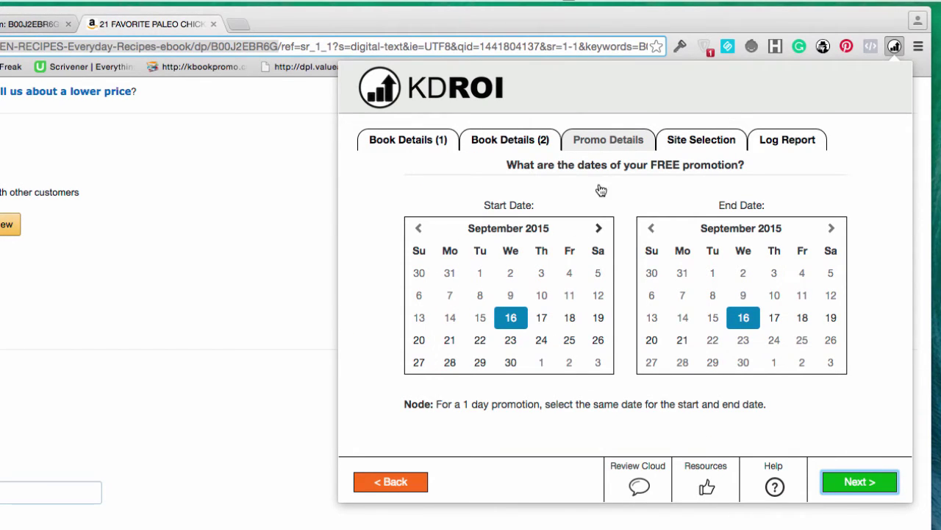
click(449, 342)
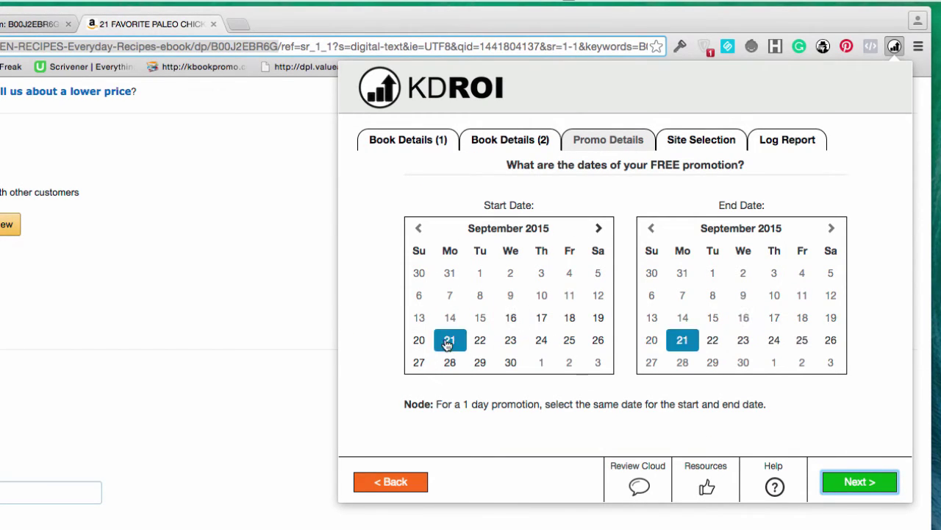
click(803, 343)
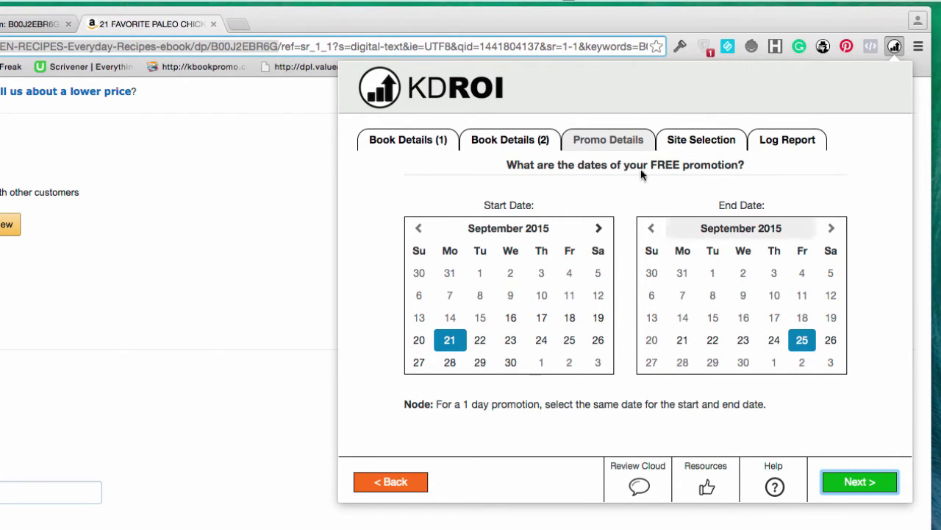
click(873, 484)
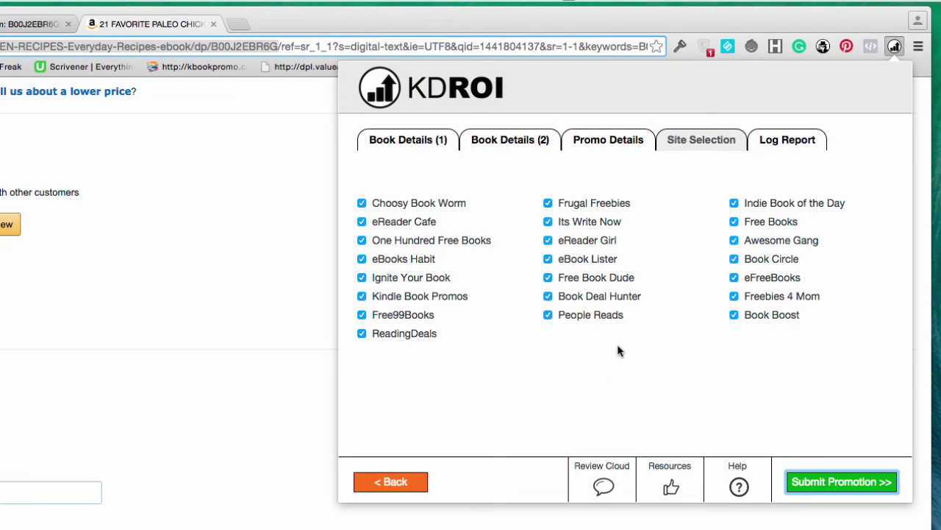
Submit the promotion to all selected sites and close the panel once the log shows Successful
click(832, 484)
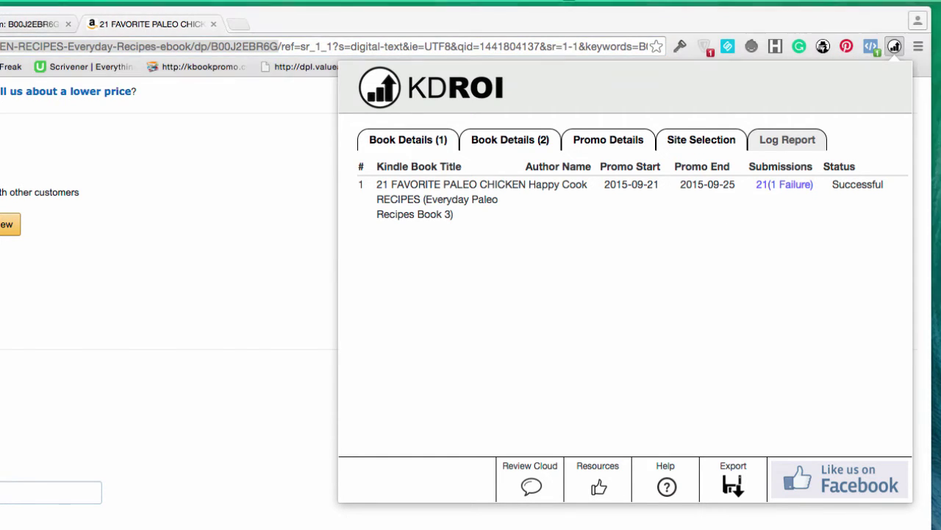
key(Escape)
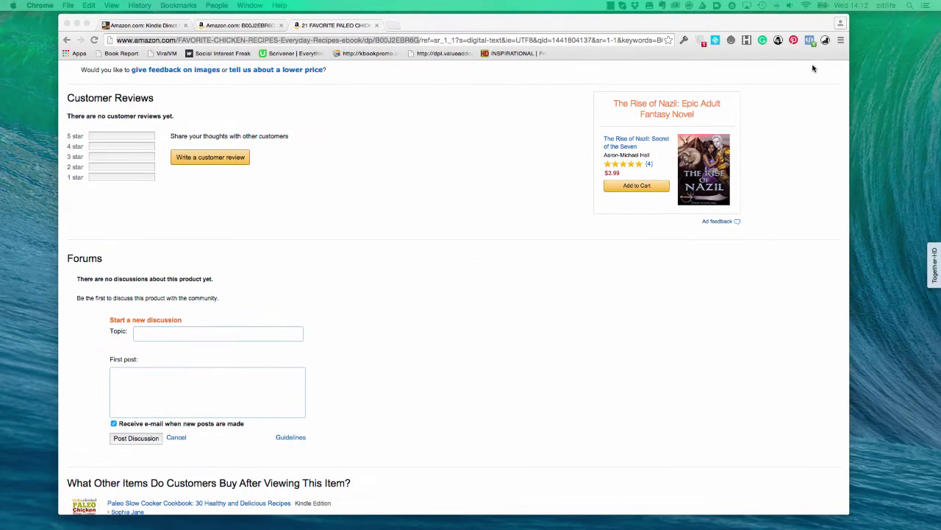
Widen the Mail message list and window, then open the eBookLister Admin confirmation e-mail
click(825, 41)
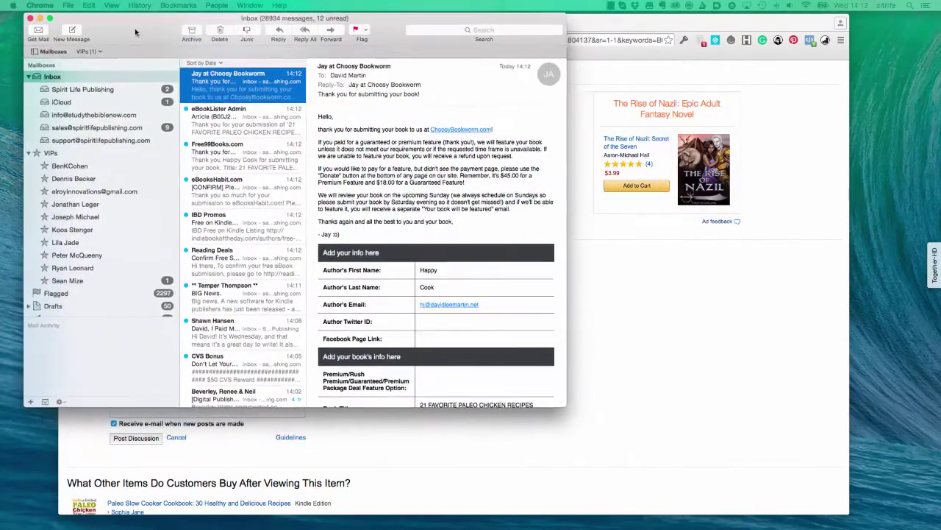
drag(177, 148, 64, 170)
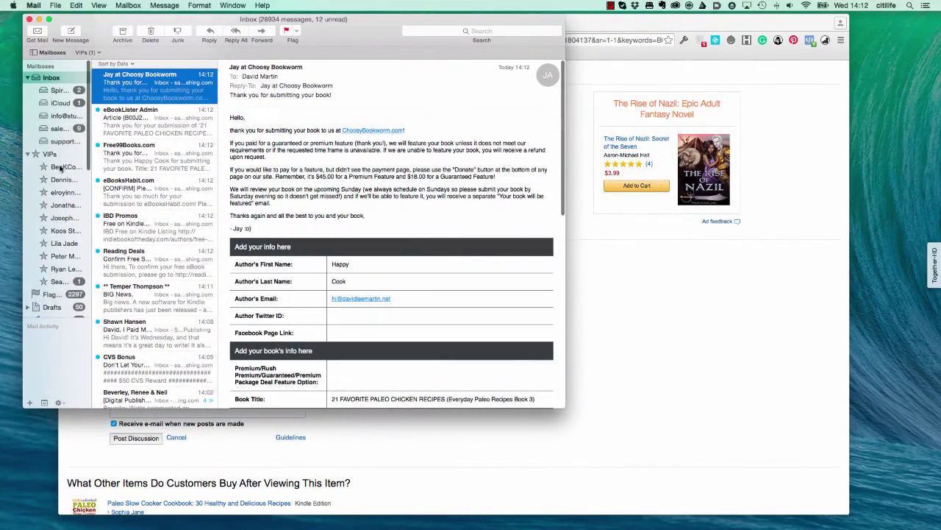
drag(562, 405, 715, 483)
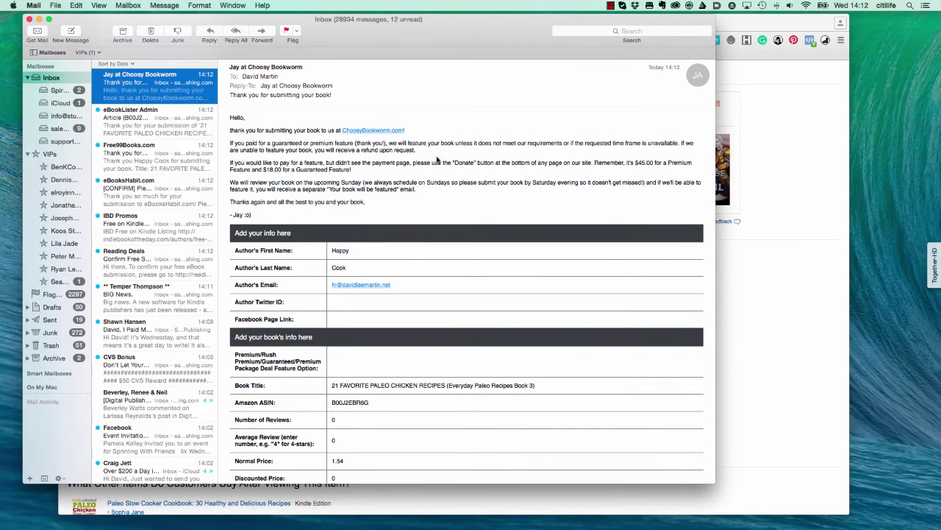
scroll(367, 185, down, 10)
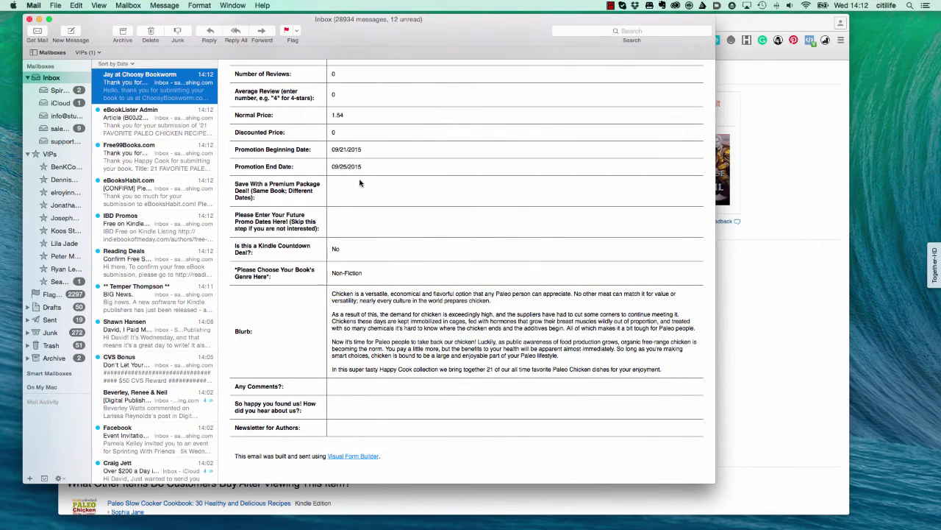
scroll(361, 183, up, 10)
click(170, 124)
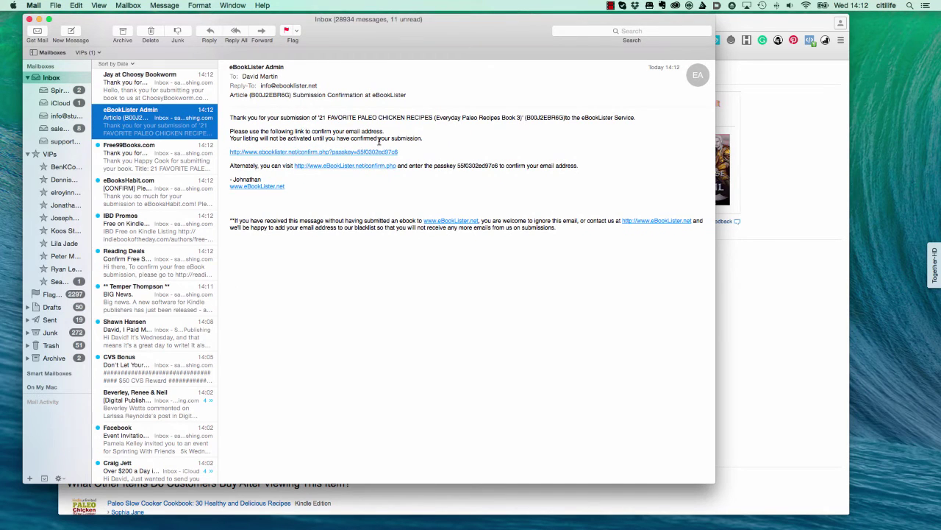
Open the eBookLister and eBooksHabit confirmation links, viewing the Free99Books.com email in between
click(299, 153)
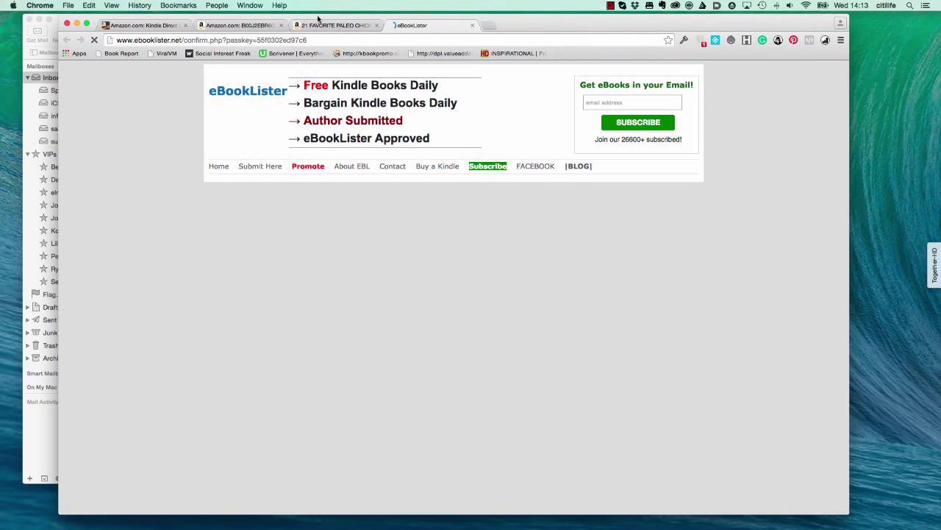
drag(317, 18, 582, 18)
click(181, 131)
click(164, 163)
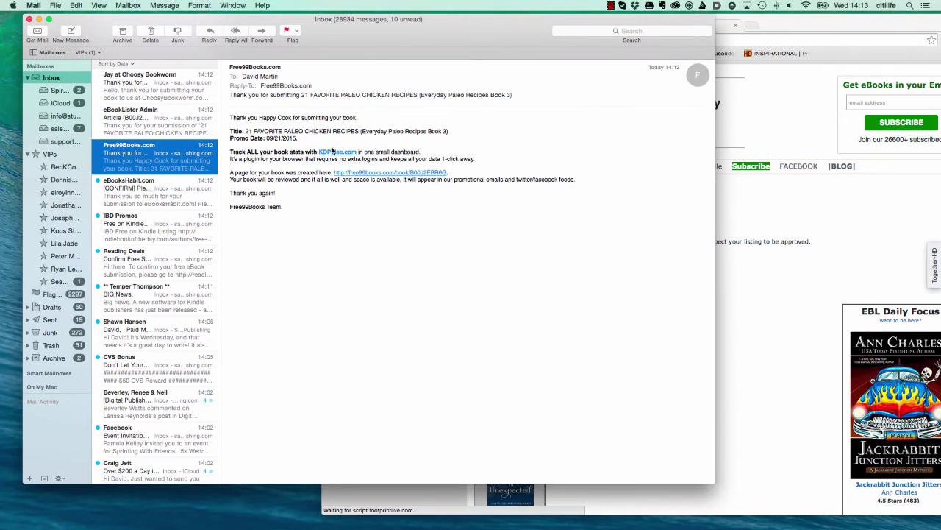
click(163, 190)
click(315, 131)
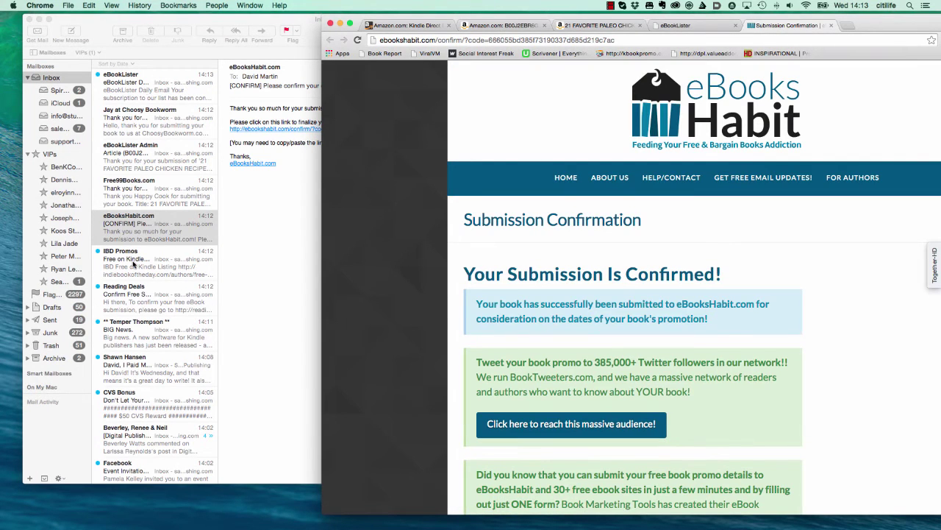
Check the IBD Promos listing email, then open the Reading Deals Confirm Free Submission email
click(133, 264)
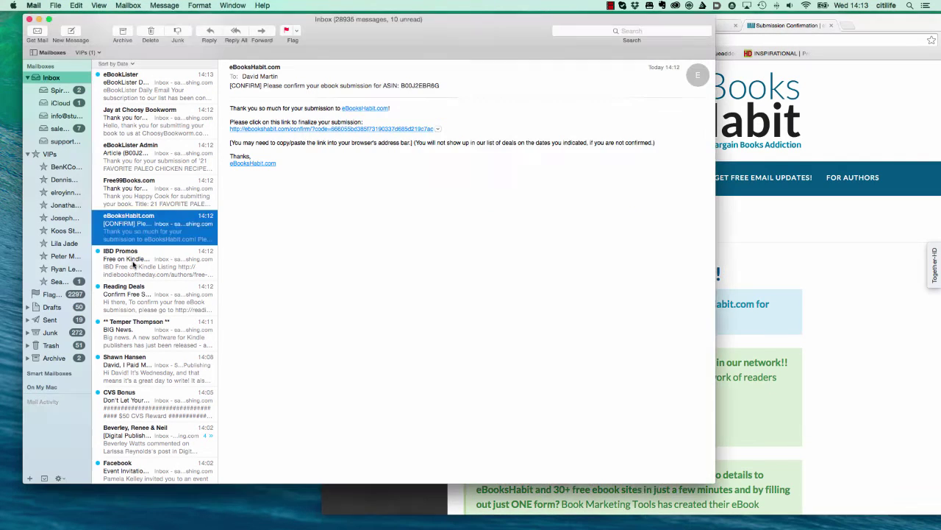
click(133, 263)
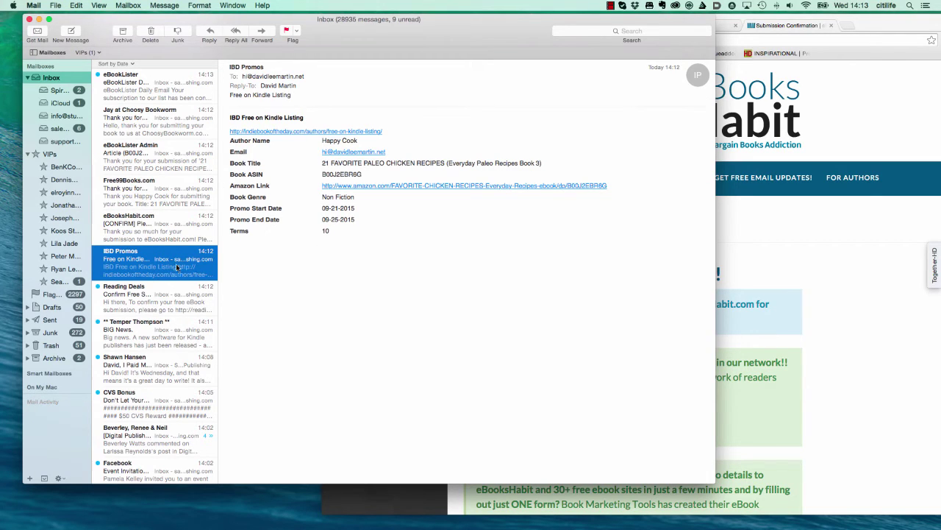
scroll(176, 267, down, 3)
click(130, 203)
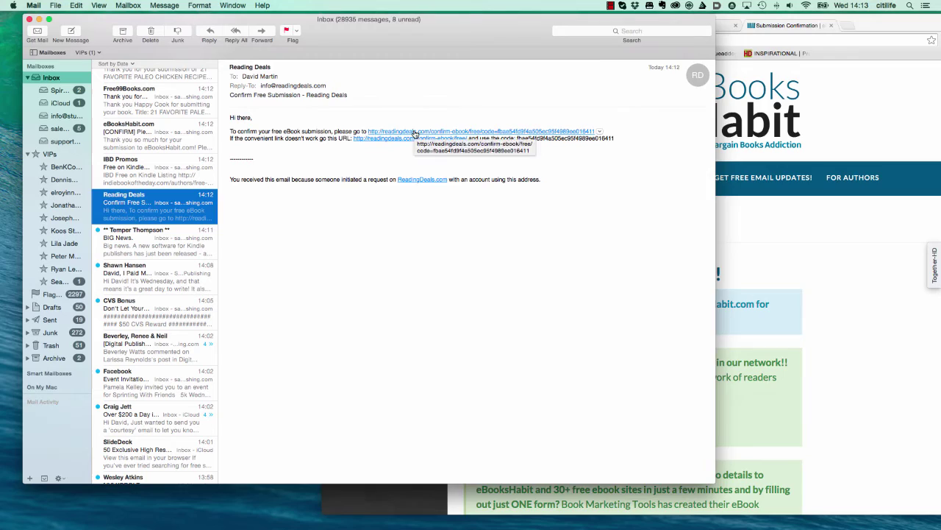
Confirm the Reading Deals free submission by verifying the email address in Chrome
click(415, 132)
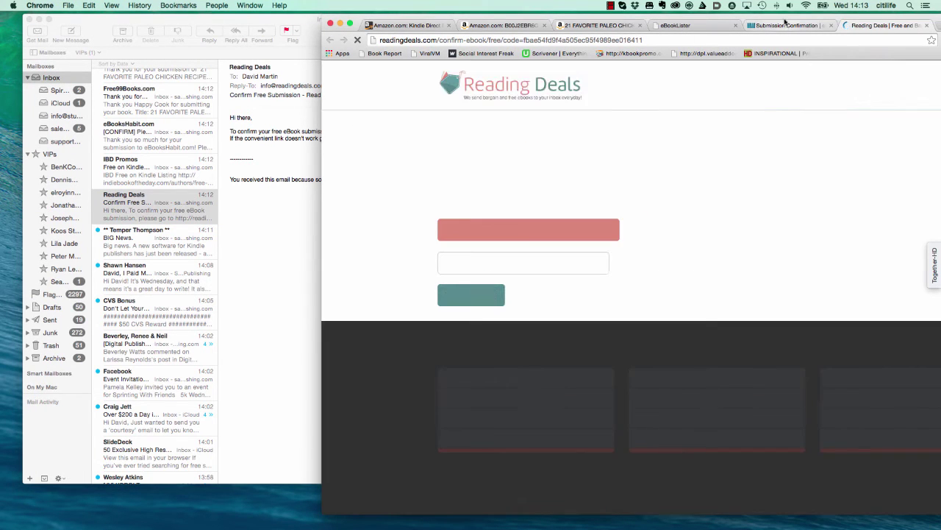
drag(784, 23, 574, 21)
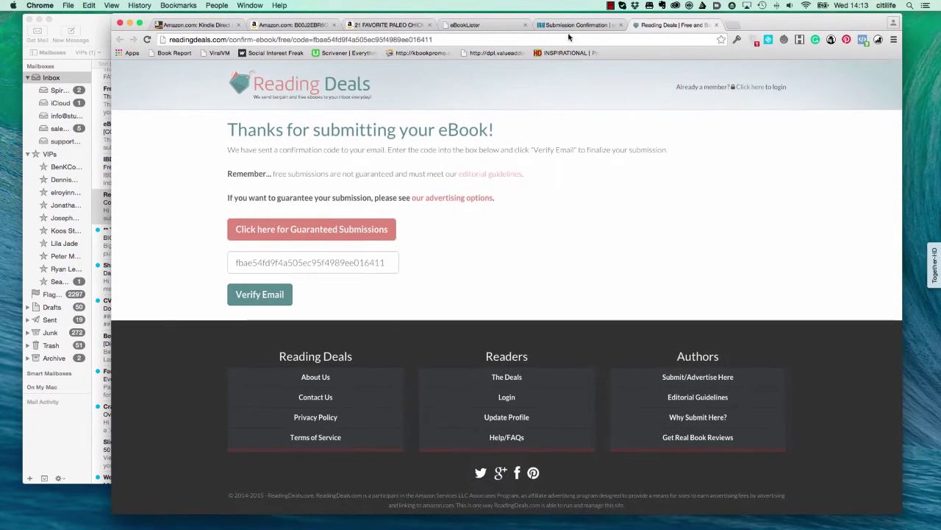
click(259, 300)
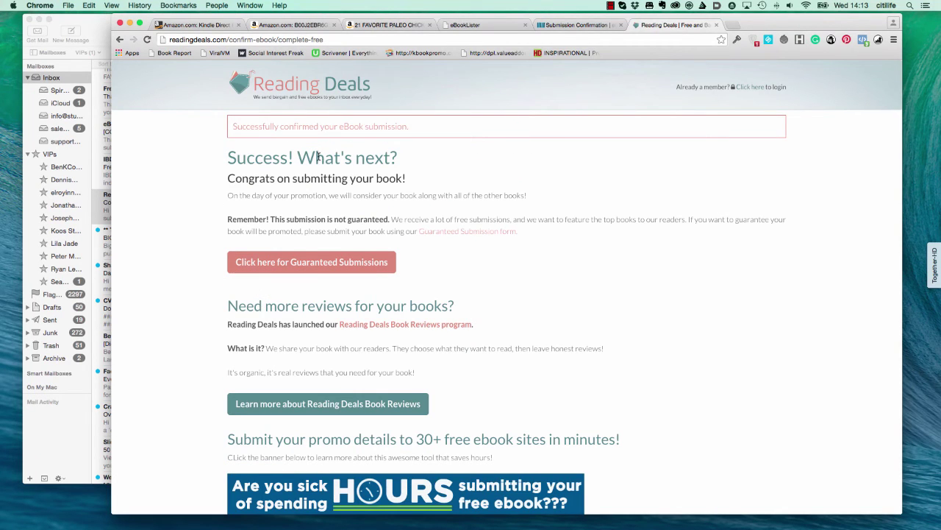
Close the Reading Deals, eBooksHabit and eBookLister confirmation tabs, leaving the Amazon page
click(716, 25)
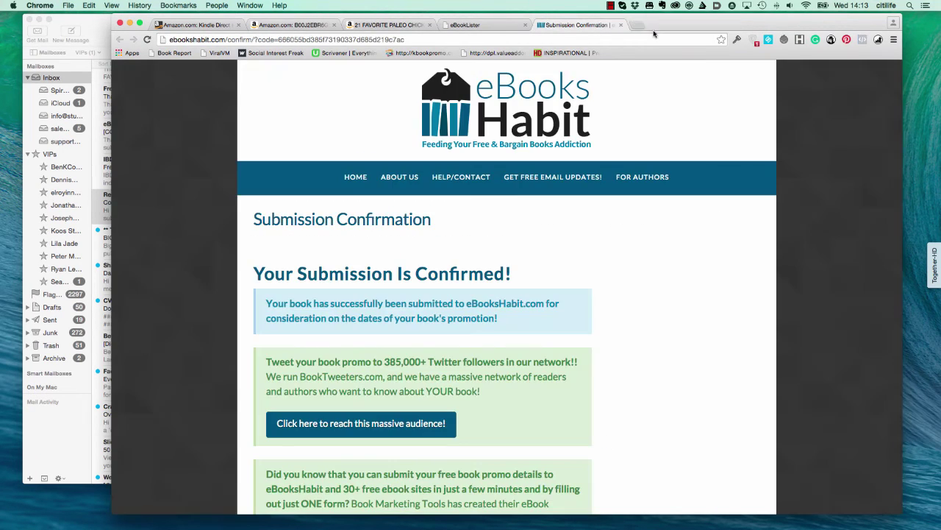
click(621, 25)
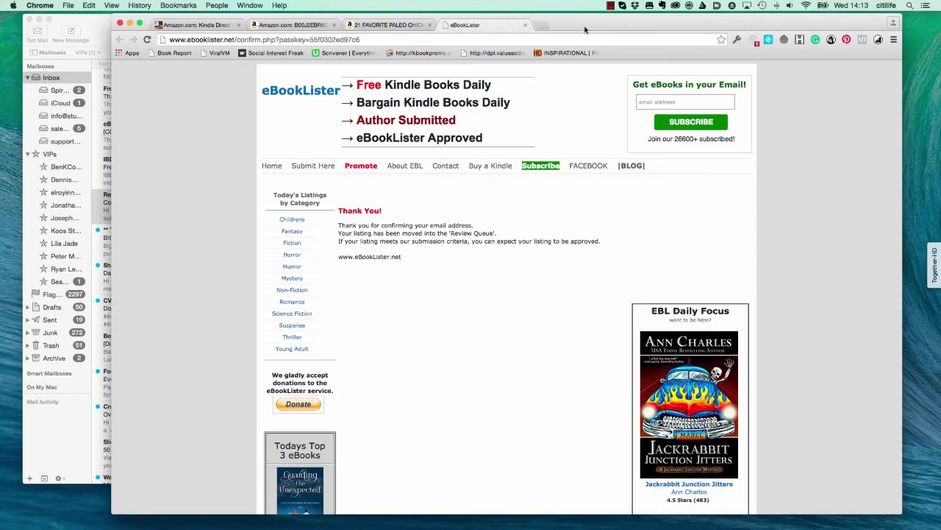
click(527, 25)
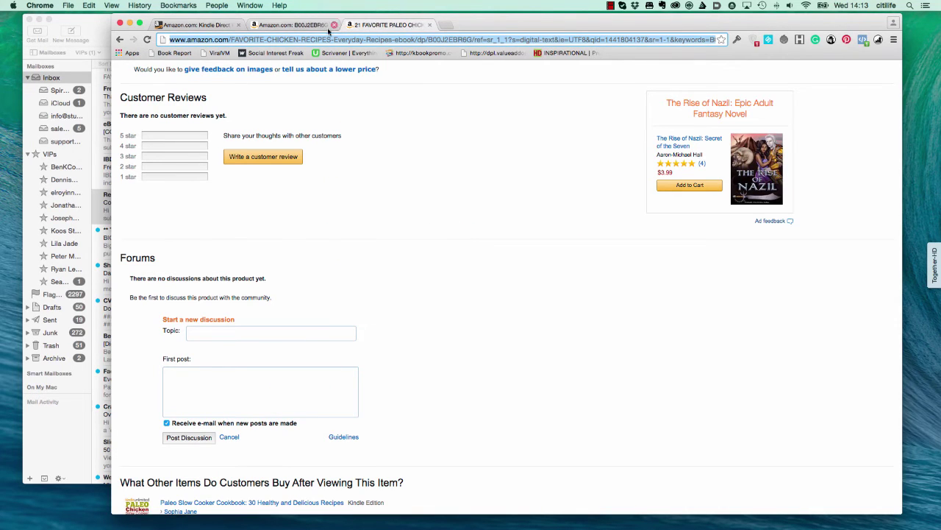
click(880, 41)
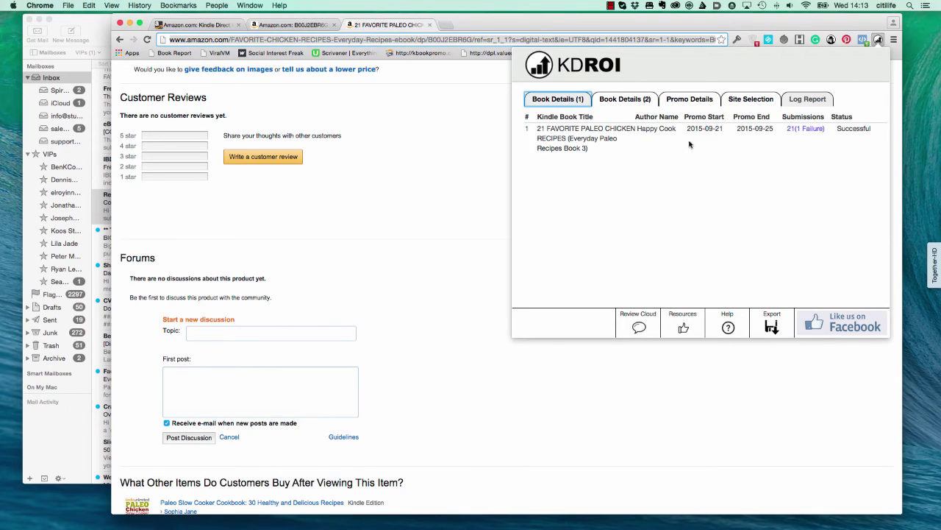
click(791, 130)
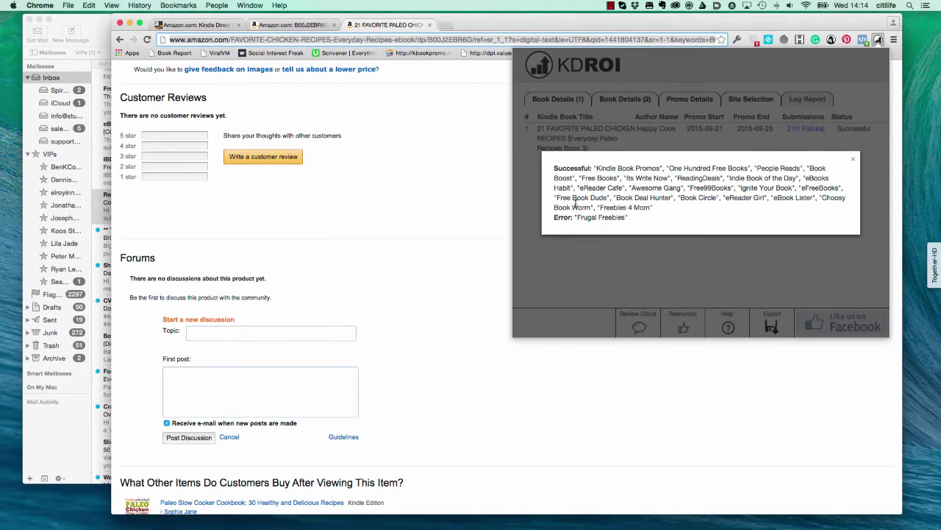
click(500, 267)
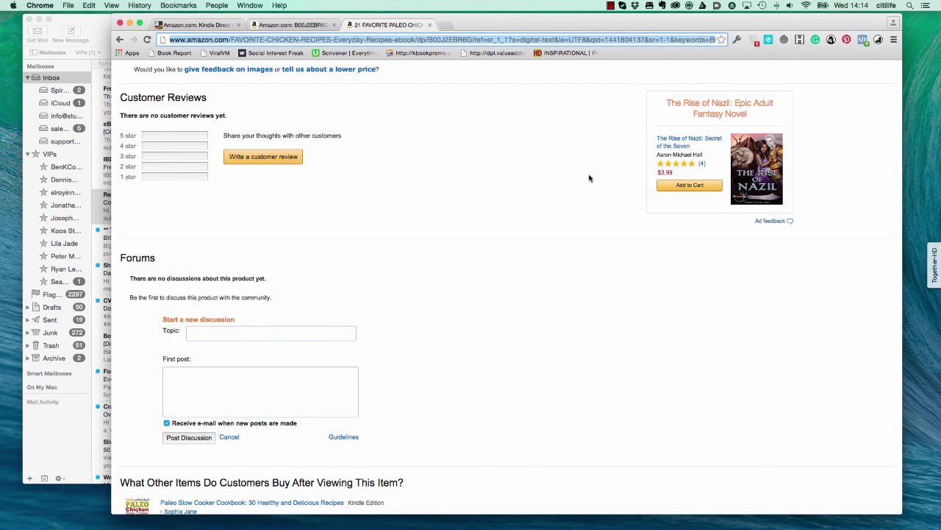
Scroll back to the top of the 21 FAVORITE PALEO CHICKEN RECIPES listing showing $1.54
scroll(573, 188, up, 12)
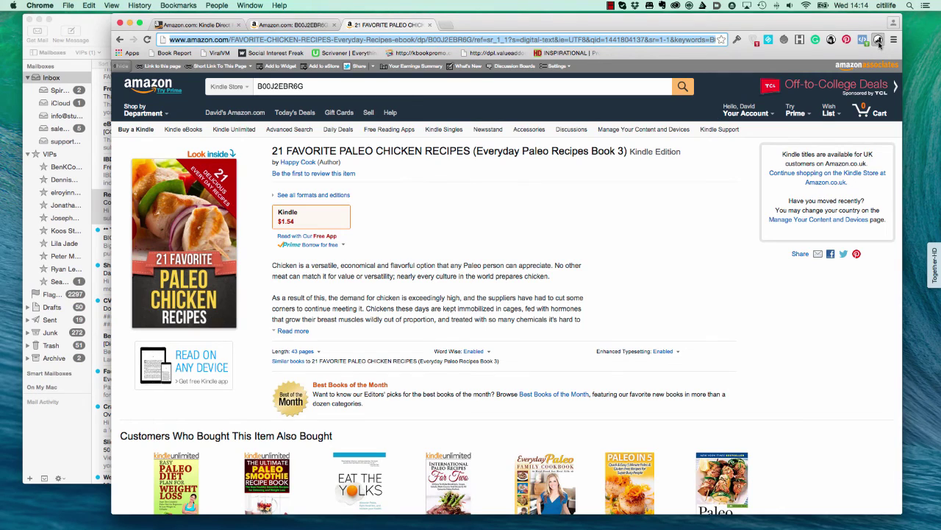
Open the KDROI Log Report showing 21 submissions, 1 failure, status Successful
click(878, 40)
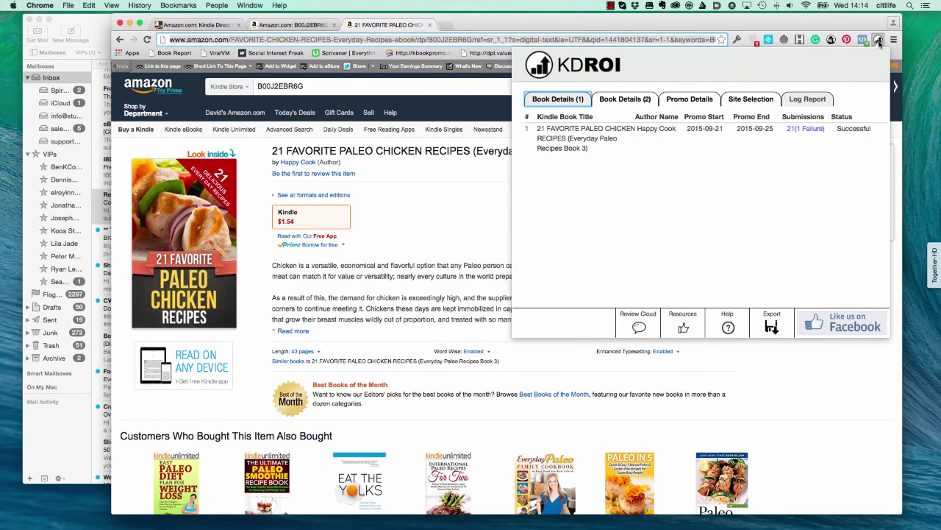